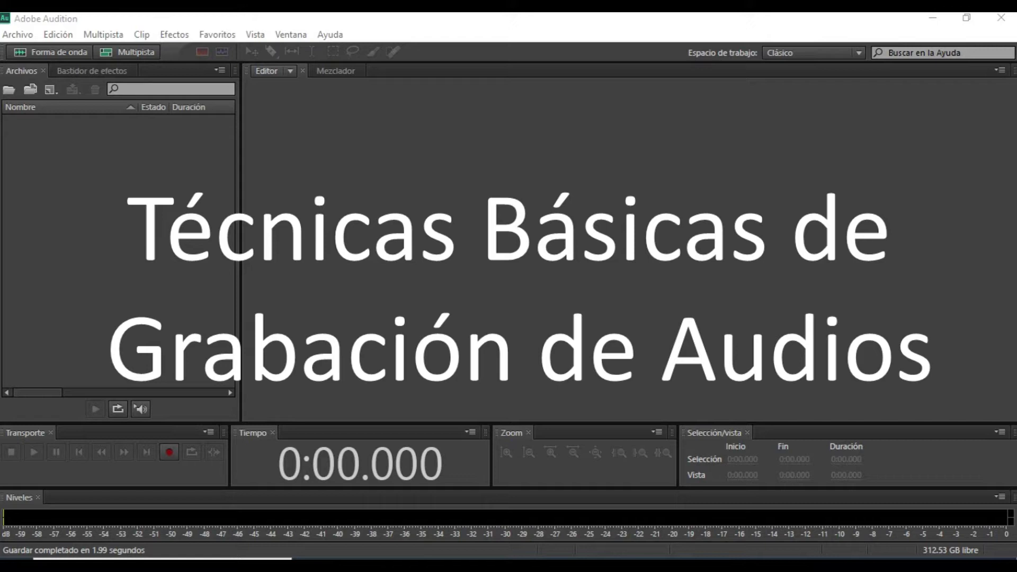
# Switch the workspace layout to Predeterminado.
pyautogui.click(290, 35)
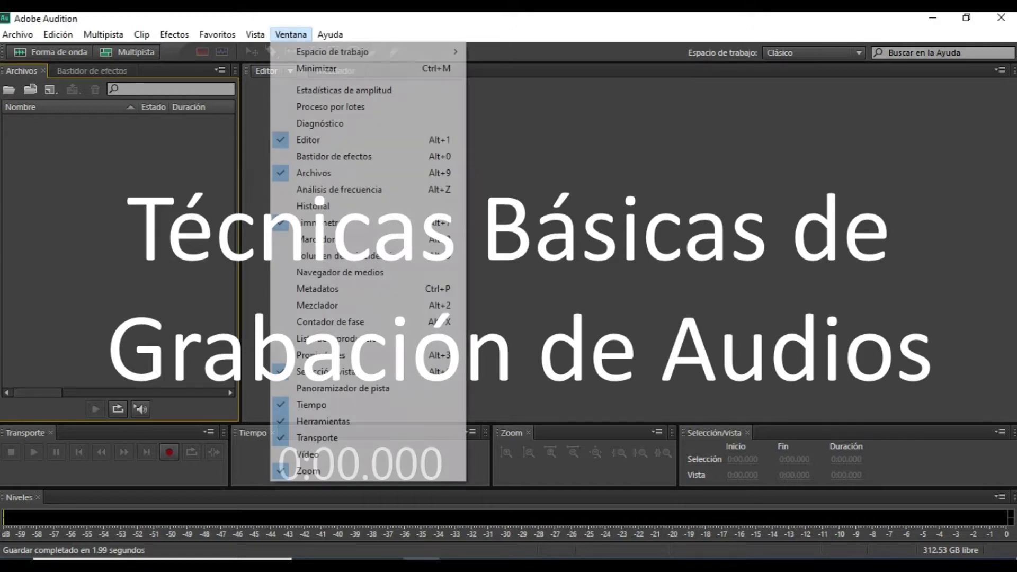
pyautogui.press('Down')
pyautogui.press('Right')
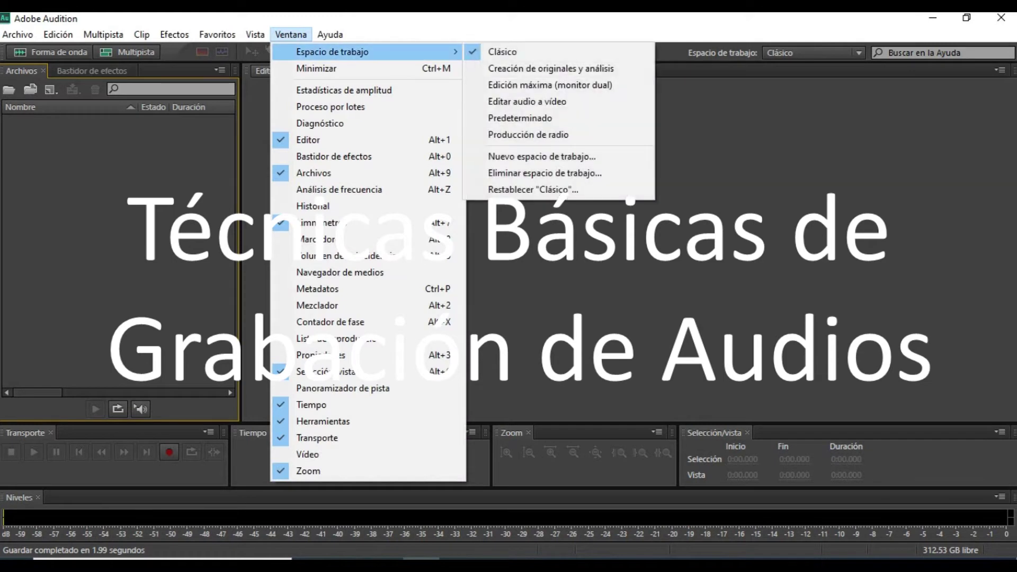
pyautogui.press('Down')
pyautogui.press('Down')
pyautogui.press('Down')
pyautogui.press('Down')
pyautogui.press('Down')
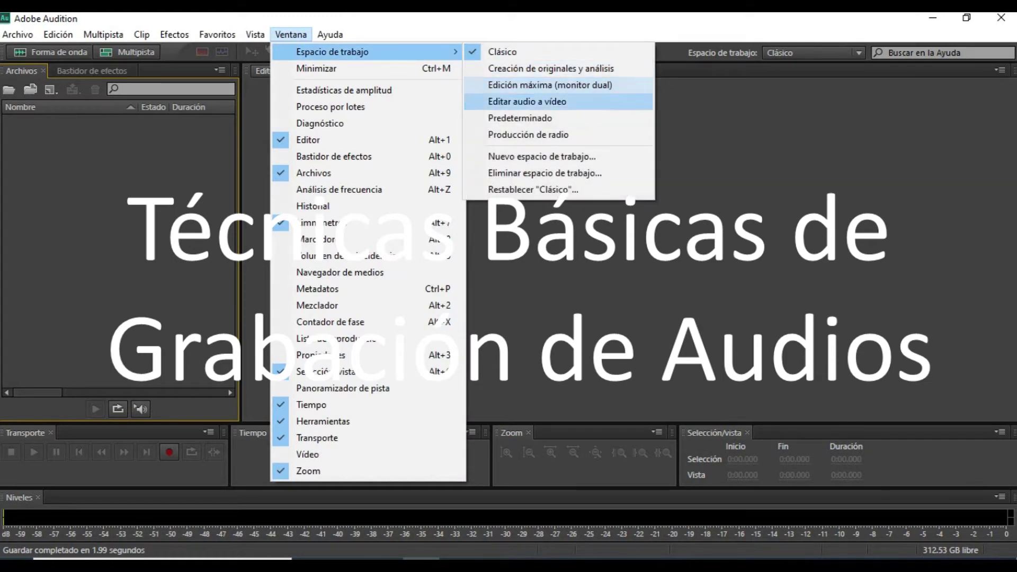
pyautogui.press('Up')
pyautogui.press('Return')
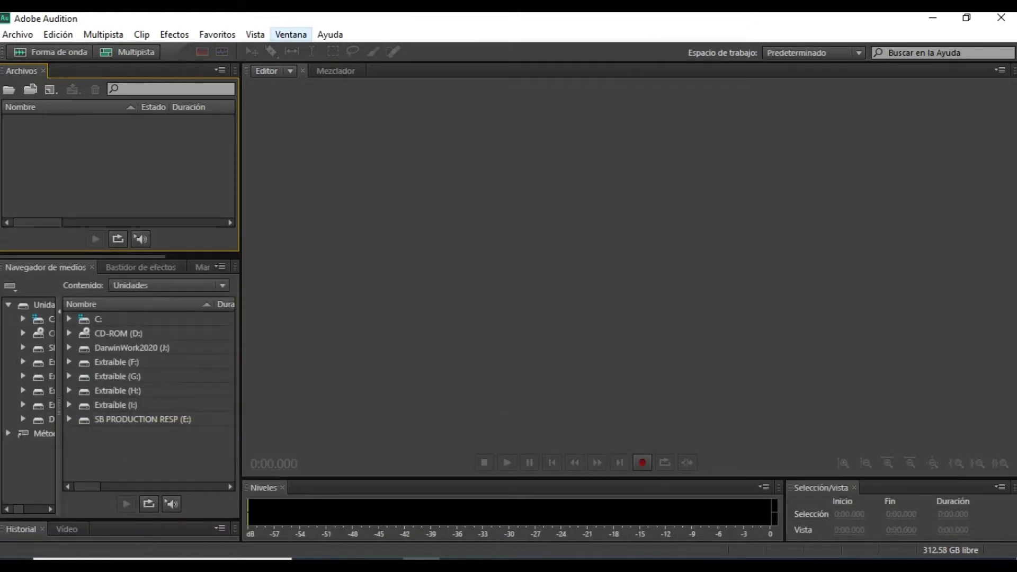
# Switch the workspace layout back to Clásico.
pyautogui.press('Down')
pyautogui.press('Right')
pyautogui.press('Return')
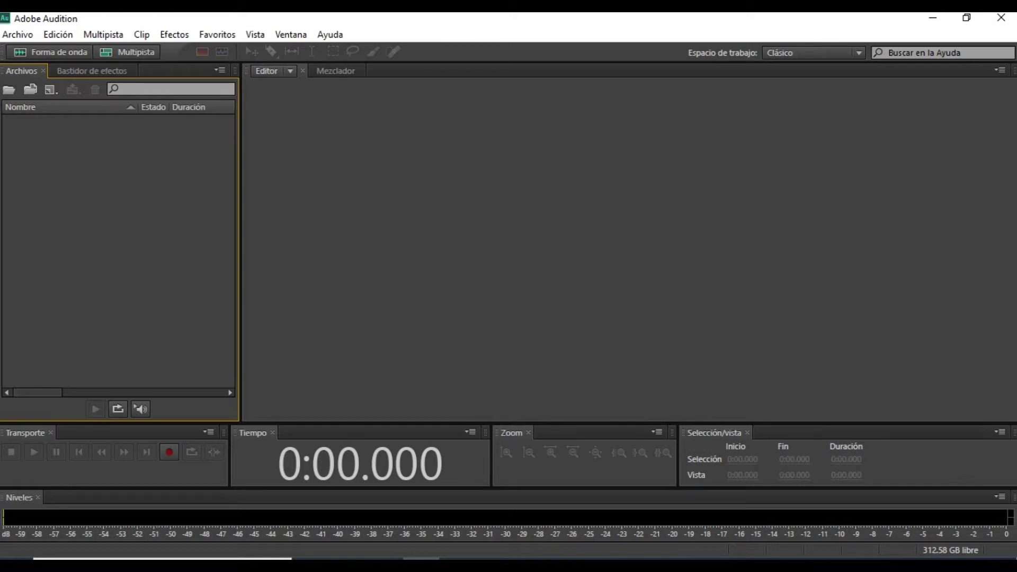
# Record about 9.8 seconds of voice into a new mono audio file at 44100 Hz and 32 bits, and stop the recording.
pyautogui.hotkey('ctrl', 'shift', 'n')
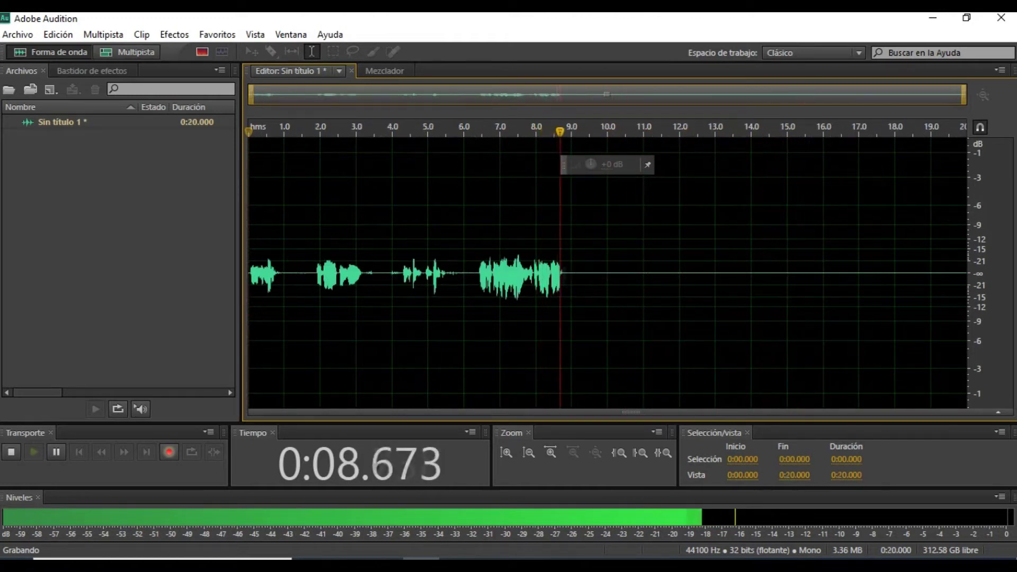
pyautogui.press('space')
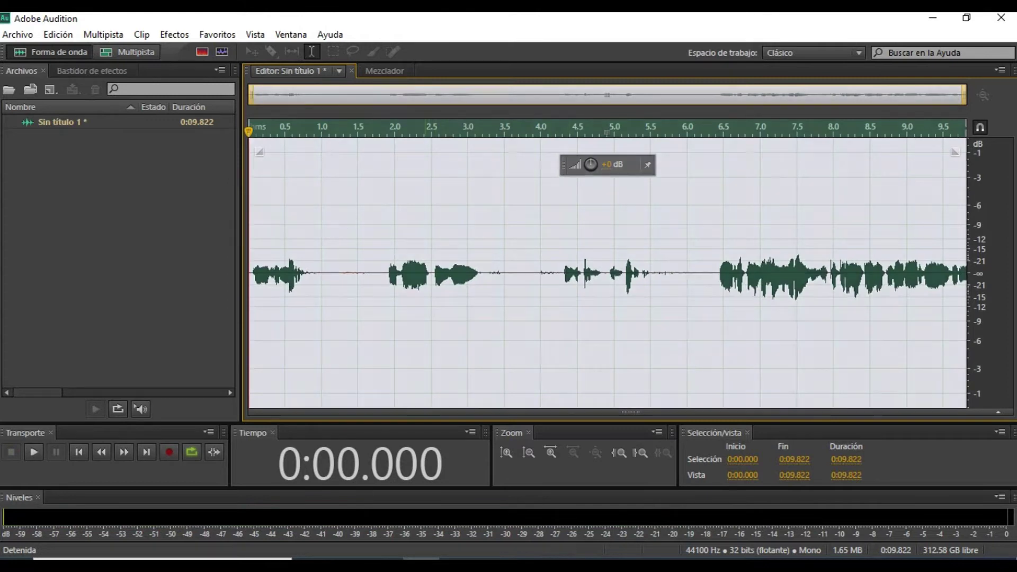
# Replace the whole recorded waveform with silence using the Silencio effect and return the playhead to the start.
pyautogui.click(425, 273)
pyautogui.moveTo(250, 212); pyautogui.dragTo(969, 212)
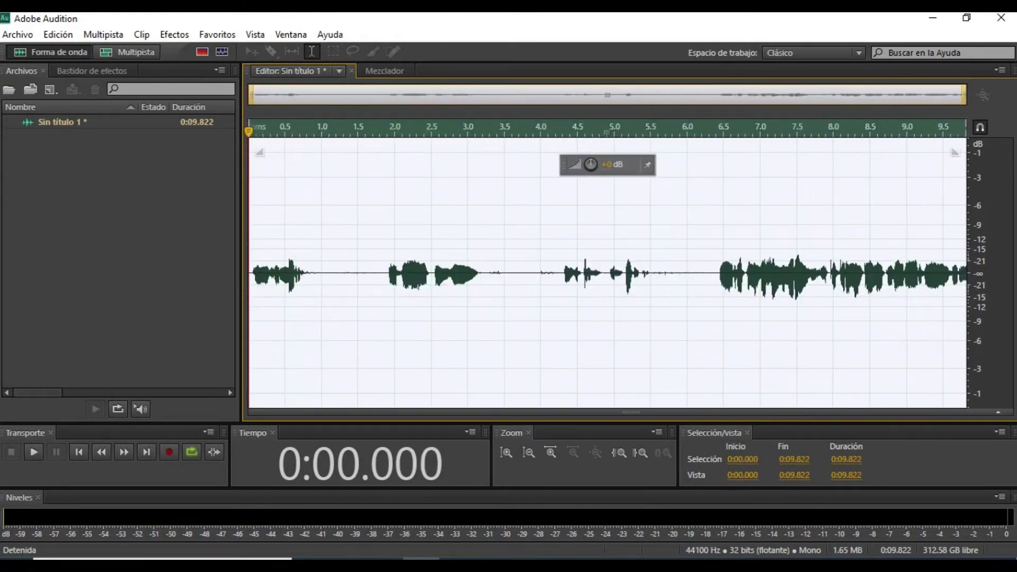
pyautogui.click(174, 34)
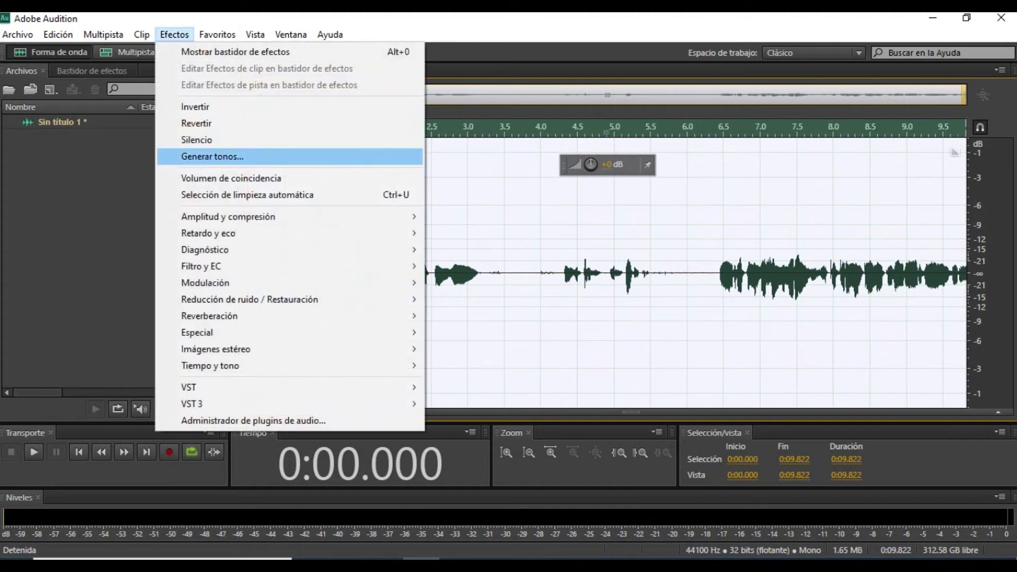
pyautogui.click(212, 139)
pyautogui.click(541, 128)
pyautogui.click(272, 128)
pyautogui.click(262, 129)
pyautogui.click(248, 131)
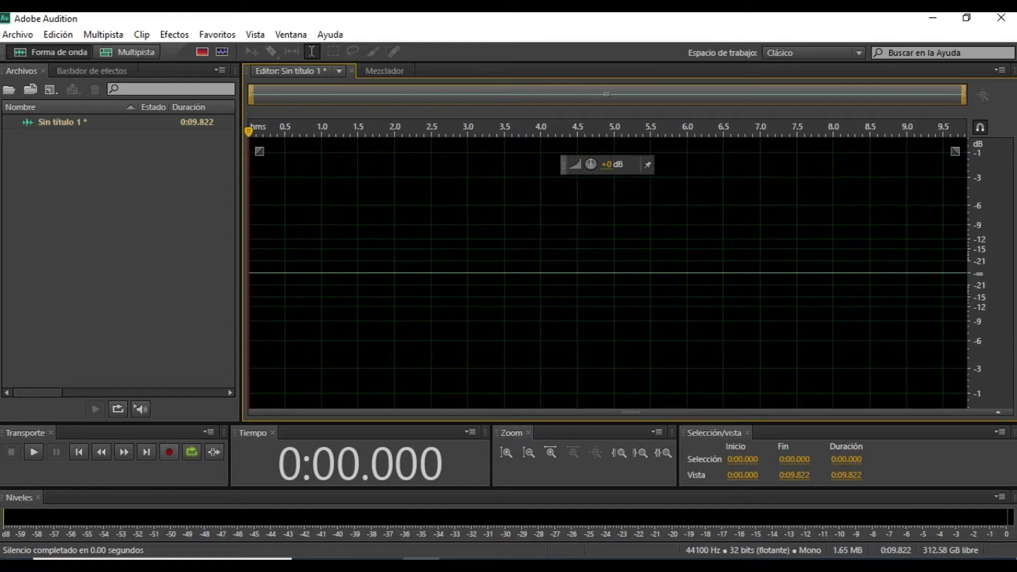
pyautogui.hotkey('shift', 'space')
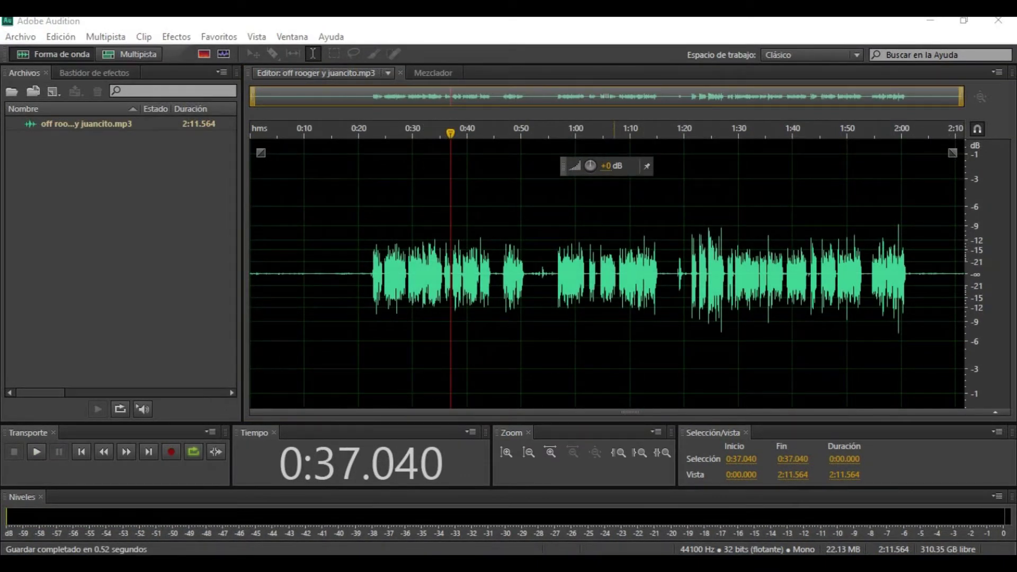
# Examine the quiet opening stretch of the longer MP3 voice recording, before the first spoken passage.
pyautogui.click(430, 212)
pyautogui.scroll(4, 430, 212)
pyautogui.click(445, 212)
pyautogui.scroll(-4, 446, 212)
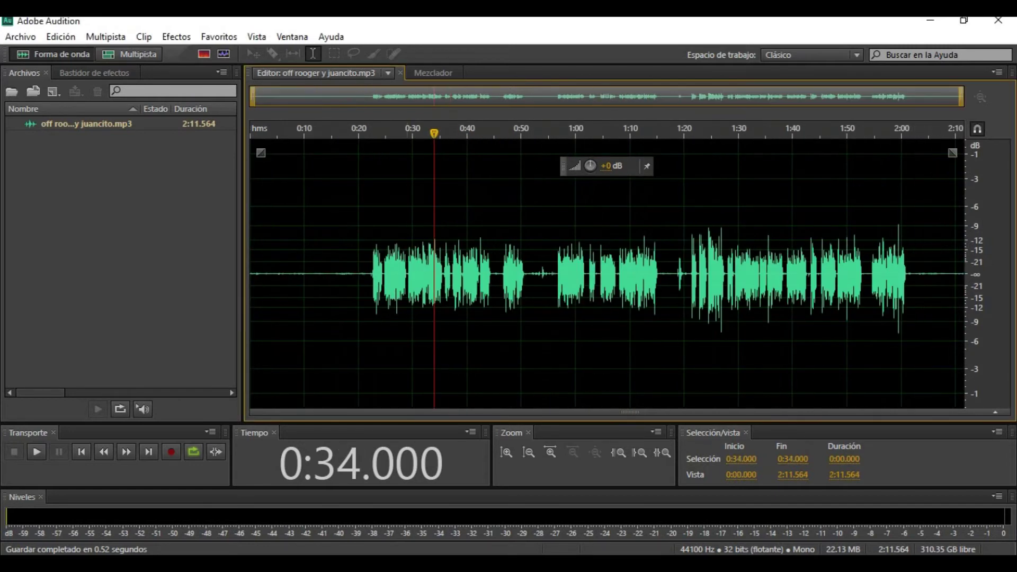
pyautogui.scroll(4, 384, 274)
pyautogui.moveTo(384, 274); pyautogui.dragTo(247, 273)
pyautogui.click(317, 274)
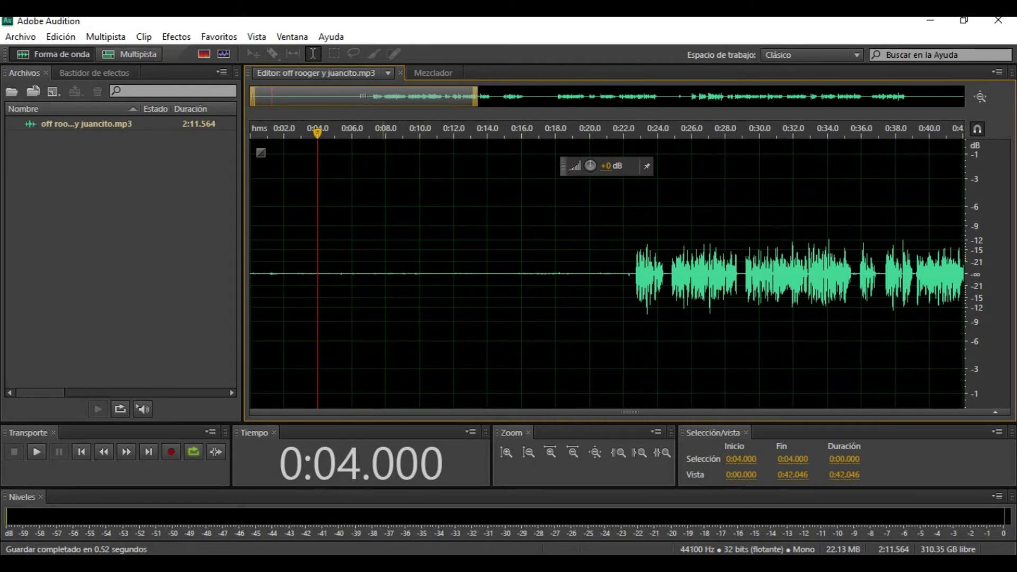
# Play the quiet opening of the recording from 0:02 to about 0:13 to listen to its background noise.
pyautogui.moveTo(372, 265); pyautogui.dragTo(510, 265)
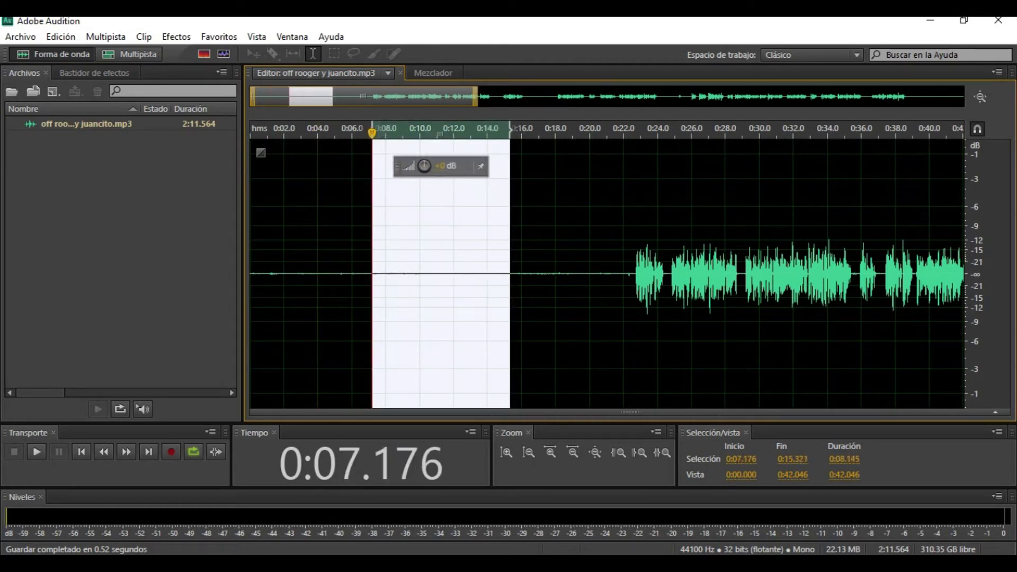
pyautogui.click(453, 265)
pyautogui.moveTo(362, 265); pyautogui.dragTo(508, 265)
pyautogui.click(453, 265)
pyautogui.click(364, 265)
pyautogui.click(284, 265)
pyautogui.press('space')
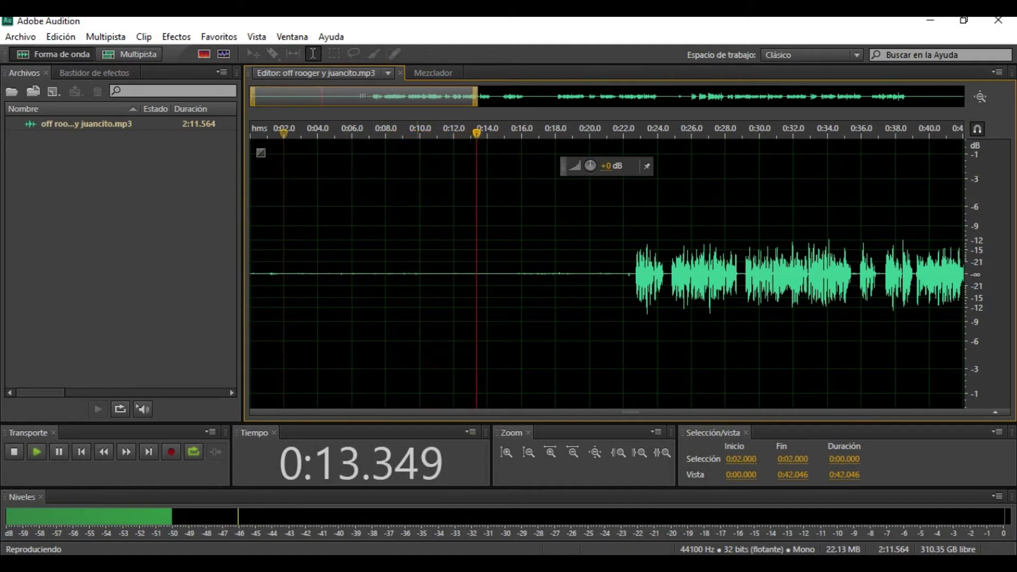
pyautogui.press('space')
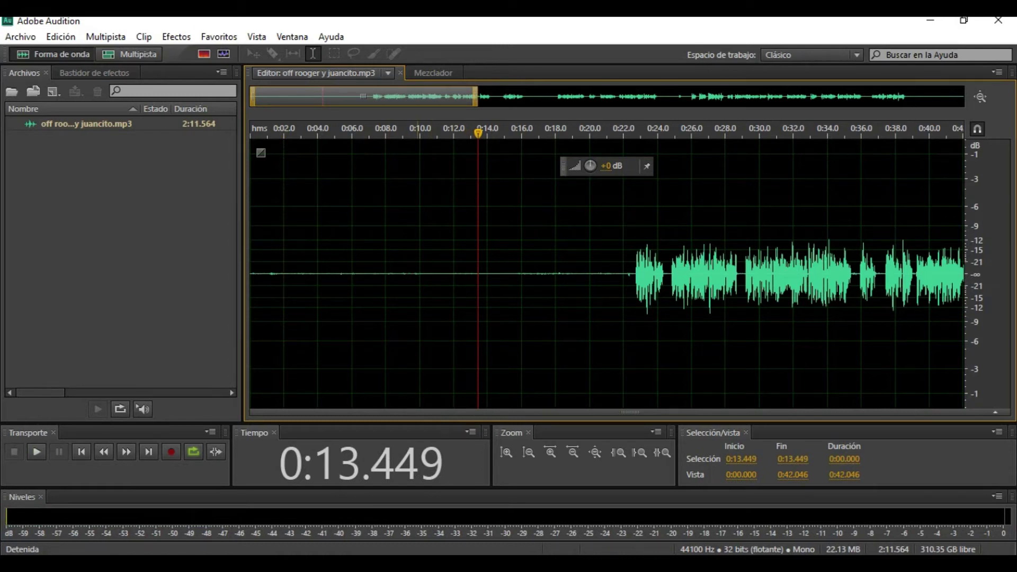
# Capture a noise print in the Reducción de ruido effect from the quiet section between about 0:02.5 and 0:15.
pyautogui.moveTo(504, 238); pyautogui.dragTo(293, 239)
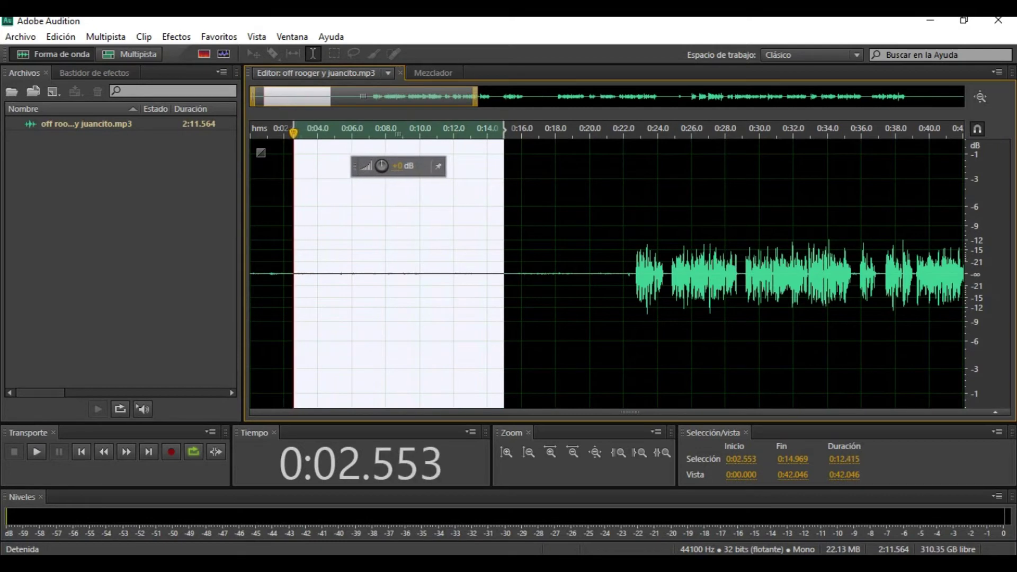
pyautogui.click(176, 36)
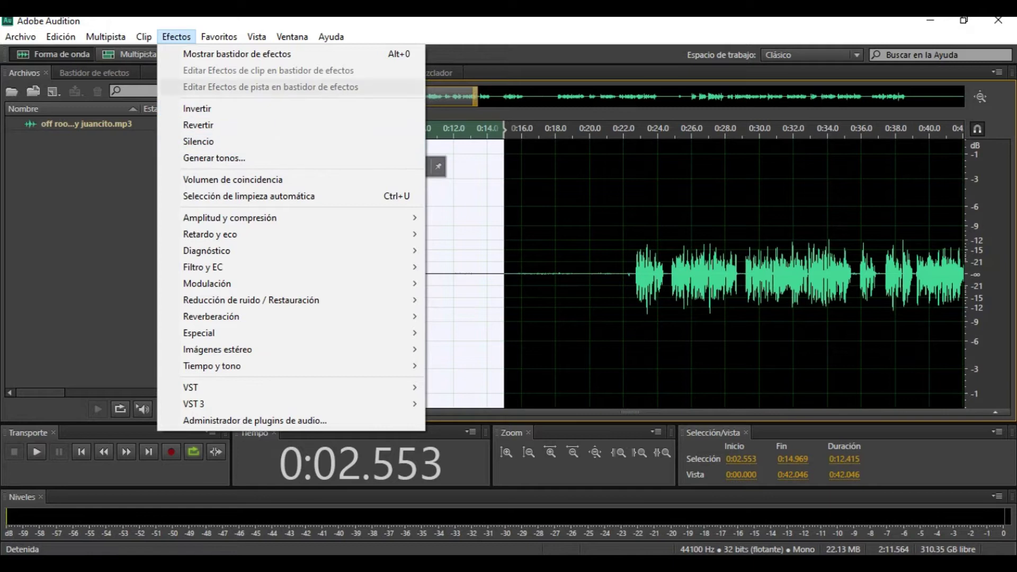
pyautogui.moveTo(238, 218)
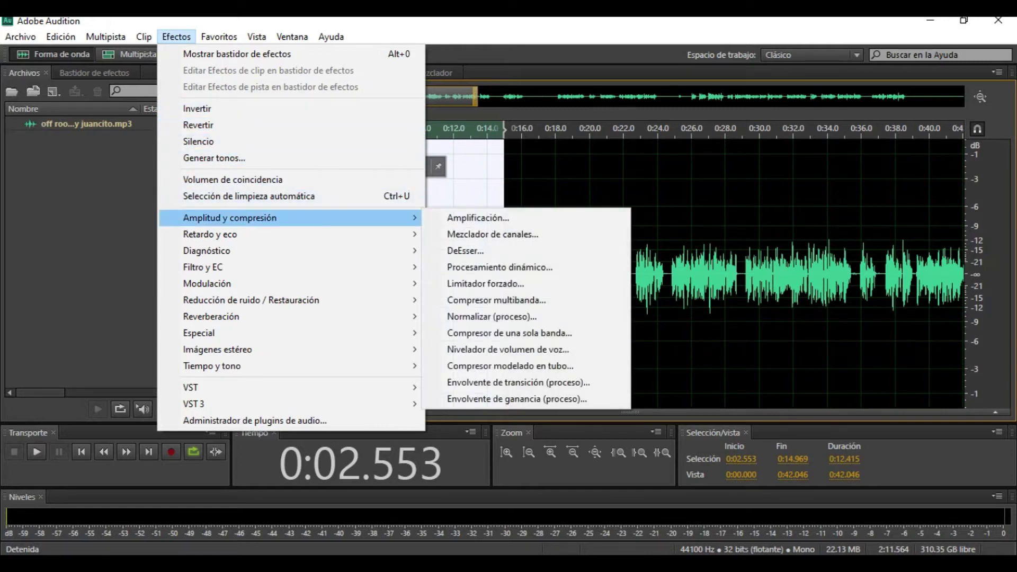
pyautogui.moveTo(238, 300)
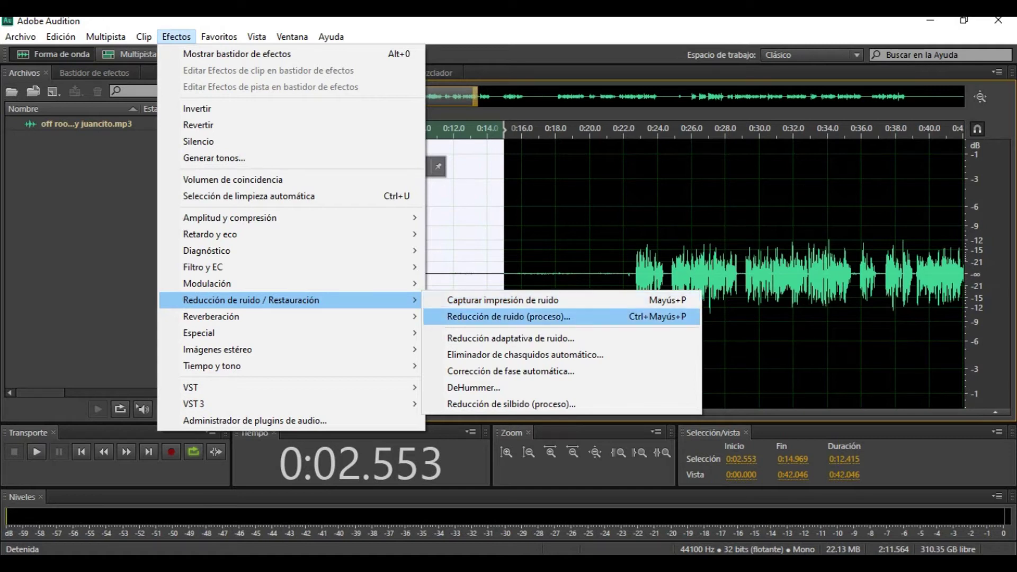
pyautogui.click(509, 316)
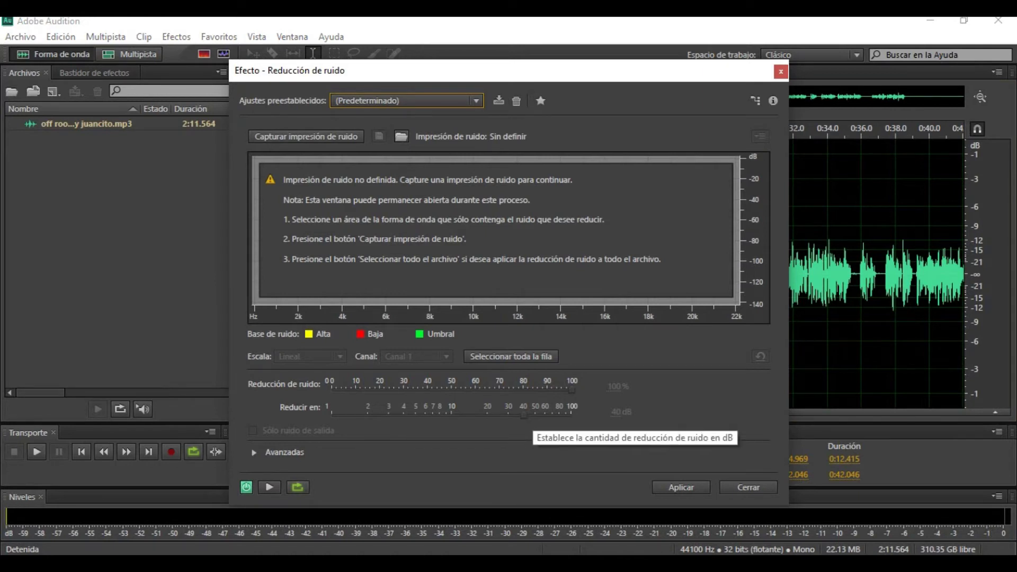
pyautogui.click(305, 136)
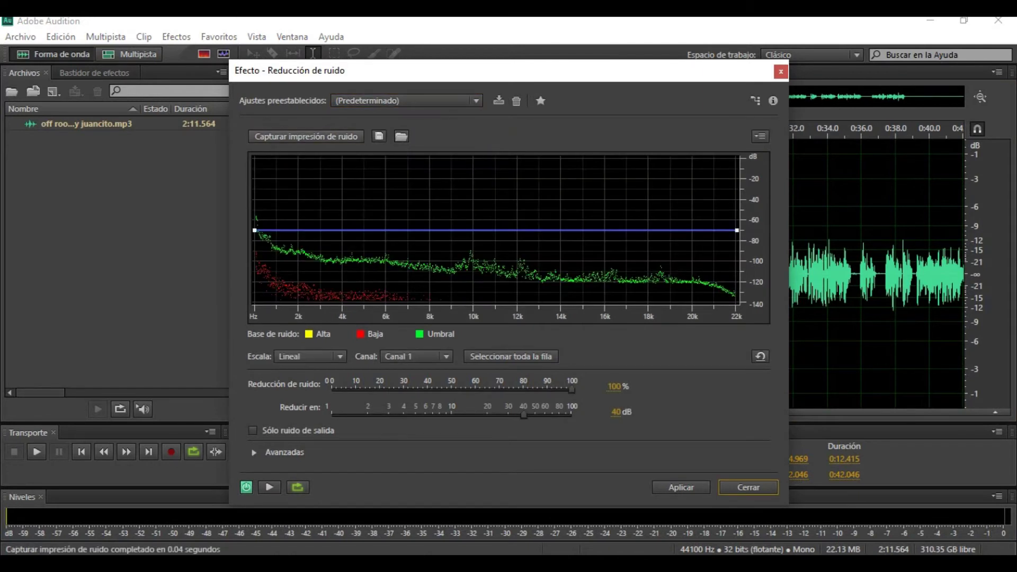
# Set the noise reduction amount to 100 dB and, in the advanced settings, the FFT size to 16384.
pyautogui.click(524, 415)
pyautogui.moveTo(523, 415); pyautogui.dragTo(572, 415)
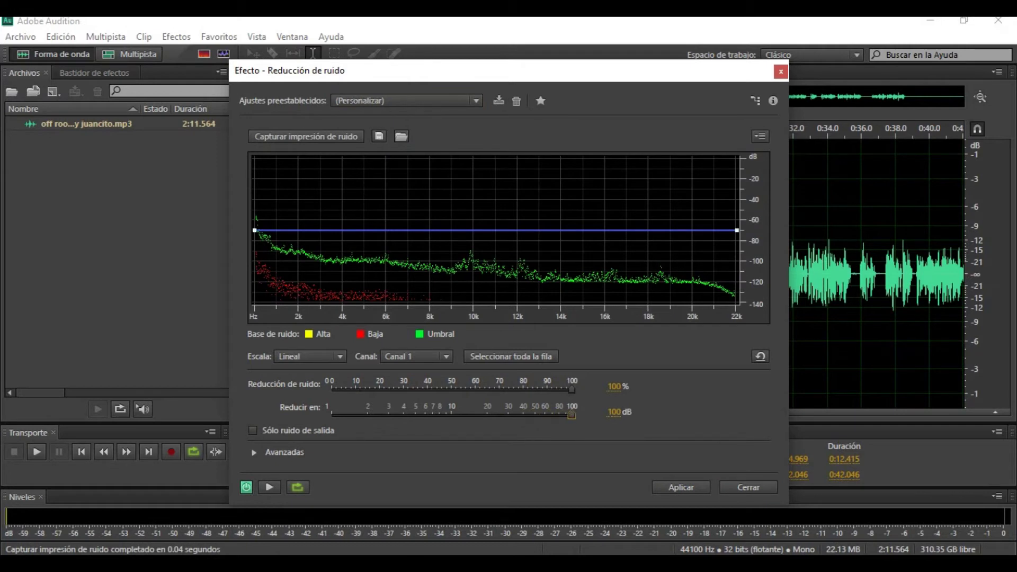
pyautogui.click(254, 452)
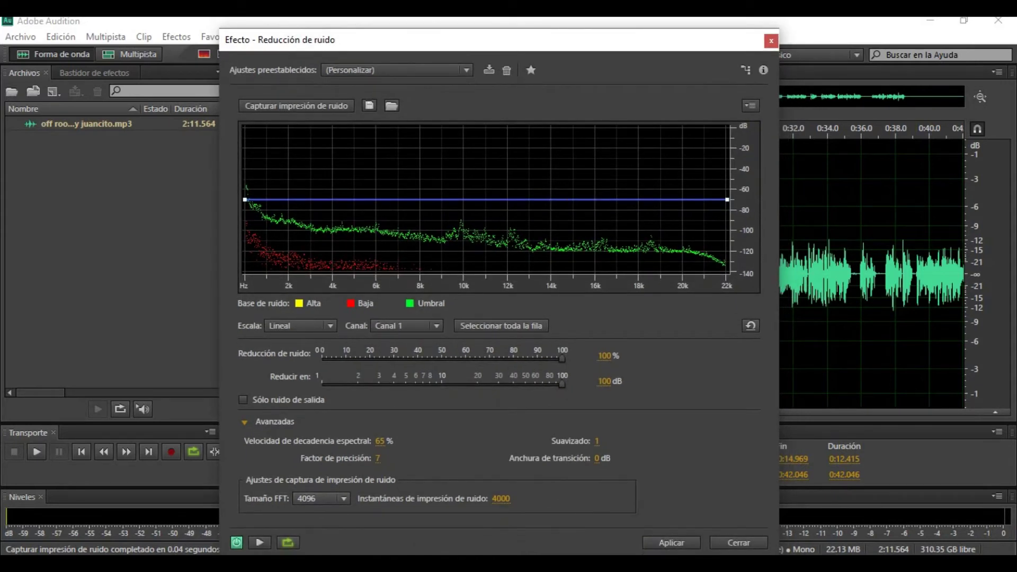
pyautogui.click(321, 498)
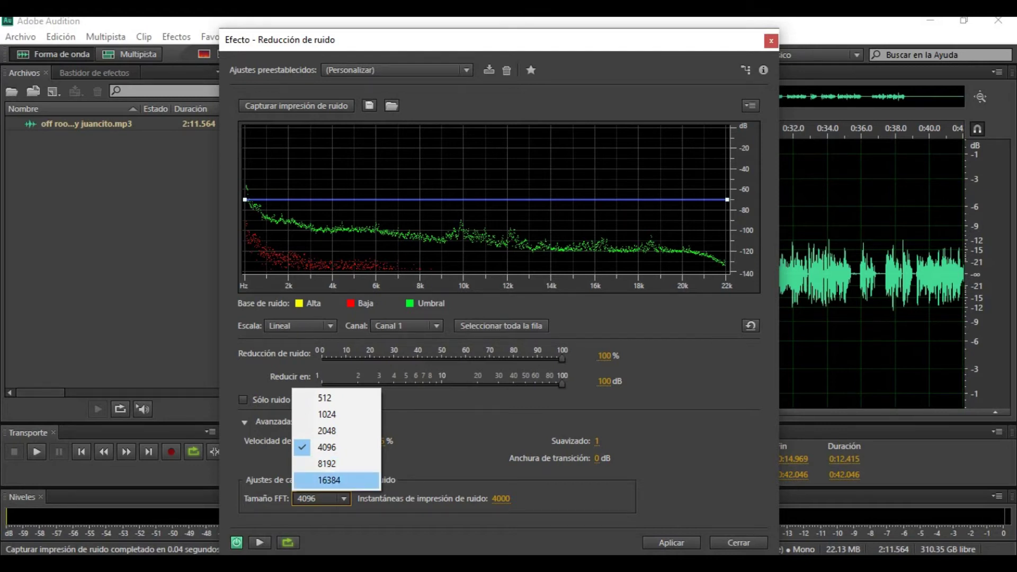
pyautogui.click(329, 480)
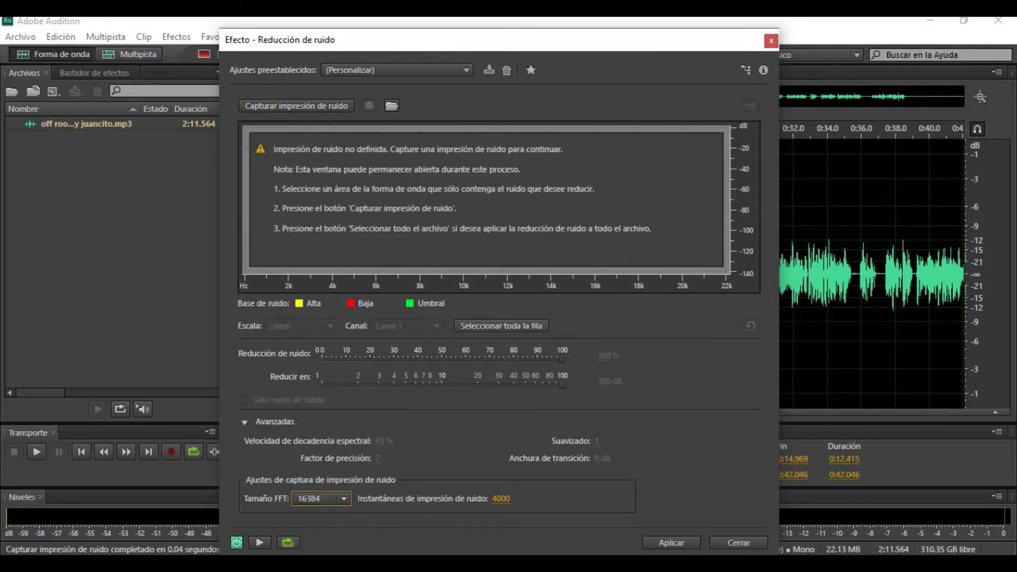
pyautogui.click(328, 498)
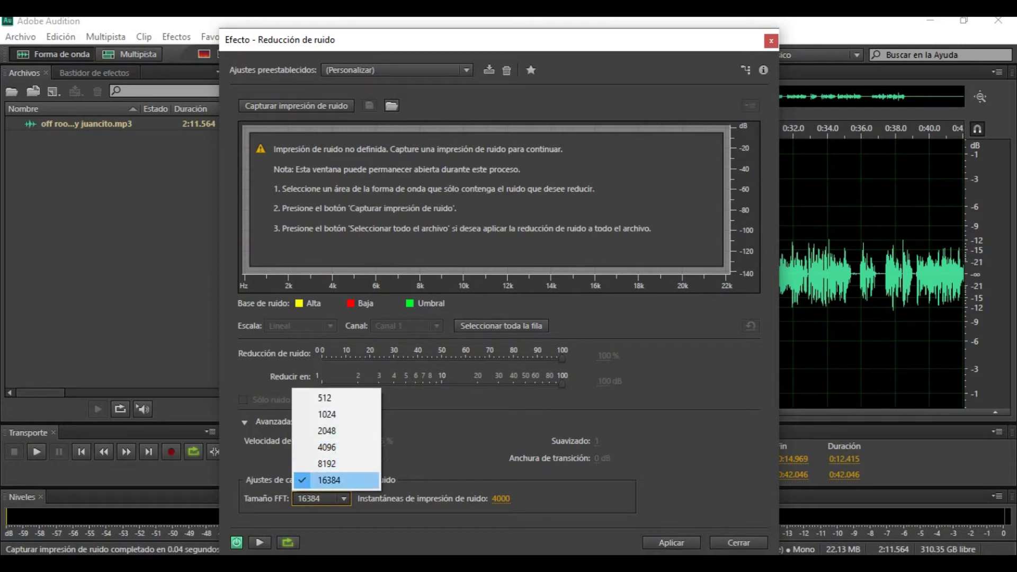
pyautogui.press('Return')
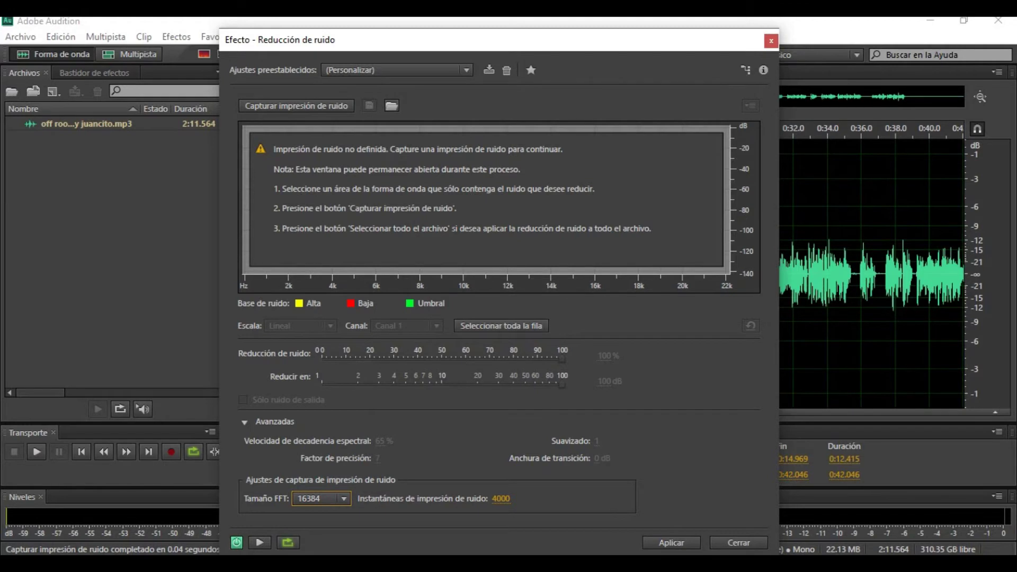
# Apply the noise reduction effect to the selected quiet section.
pyautogui.moveTo(499, 29)
pyautogui.mouseDown()
pyautogui.moveTo(499, 43)
pyautogui.moveTo(493, 28)
pyautogui.mouseUp()
pyautogui.scroll(-1, 491, 285)
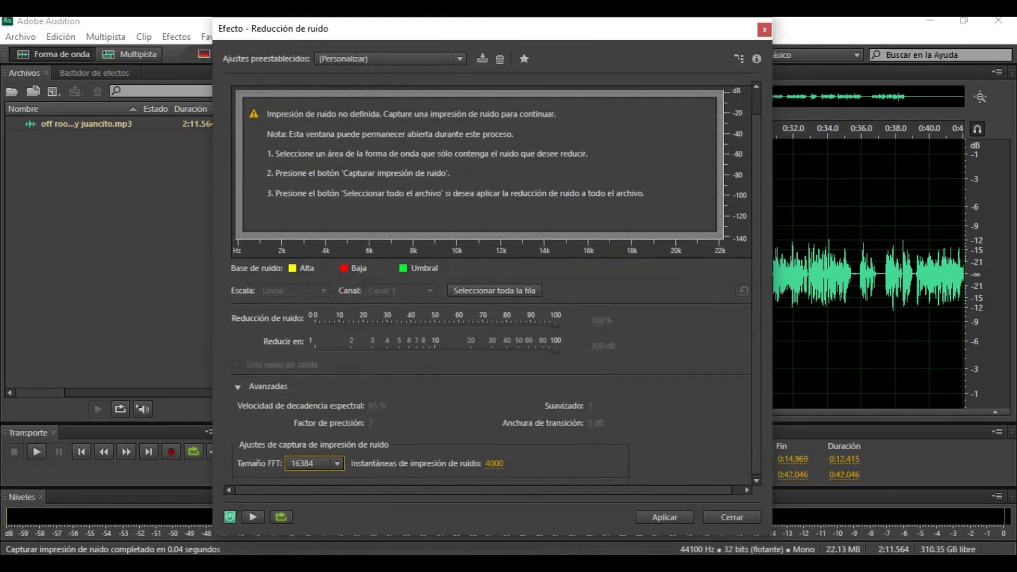
pyautogui.click(327, 486)
pyautogui.press('Escape')
pyautogui.press('Return')
# Select the quiet section from 0:02 to about 0:17 and capture a new noise print from it in Reducción de ruido.
pyautogui.click(385, 274)
pyautogui.moveTo(539, 273); pyautogui.dragTo(284, 274)
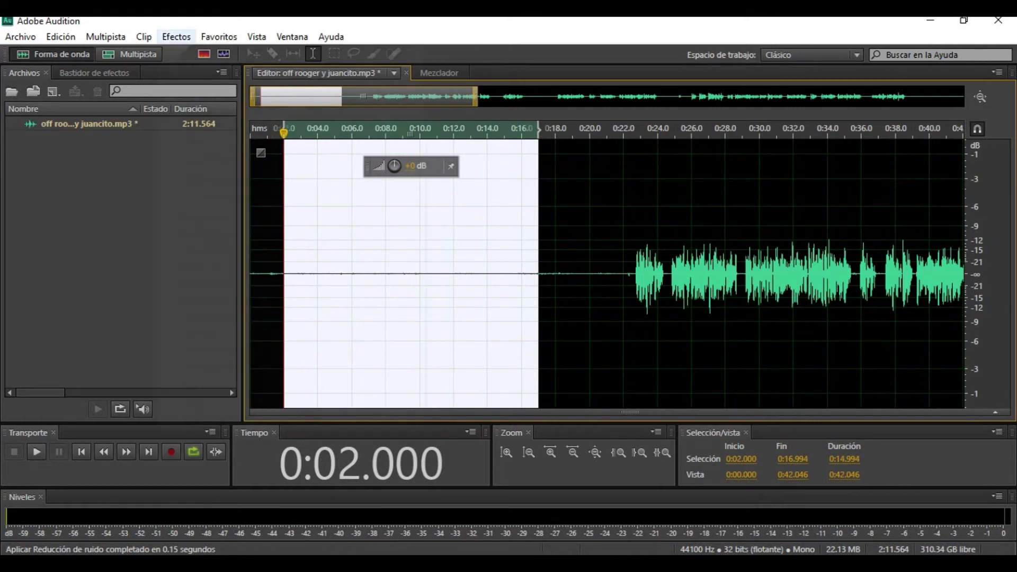
pyautogui.click(177, 37)
pyautogui.moveTo(239, 300)
pyautogui.click(509, 316)
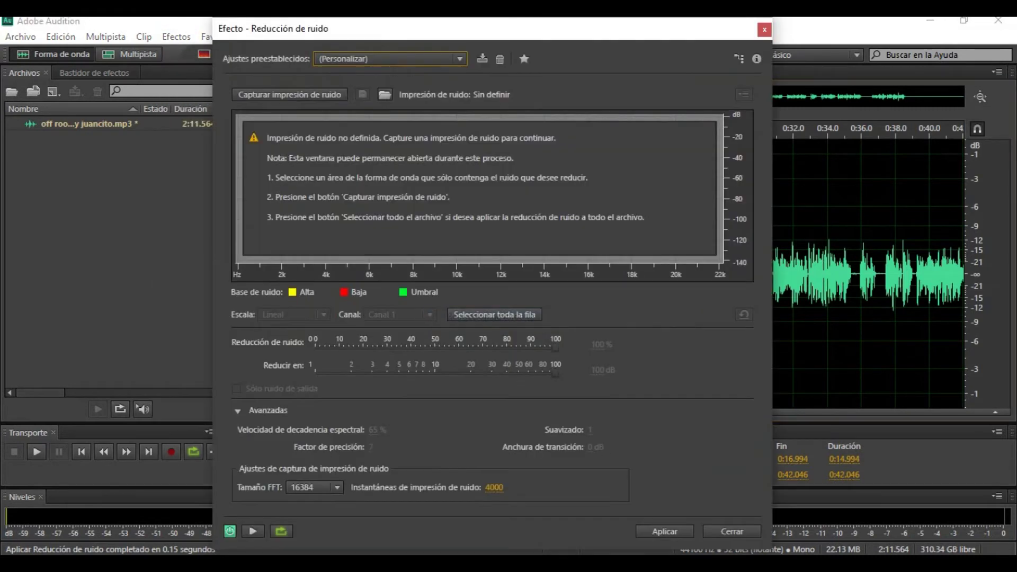
pyautogui.click(289, 95)
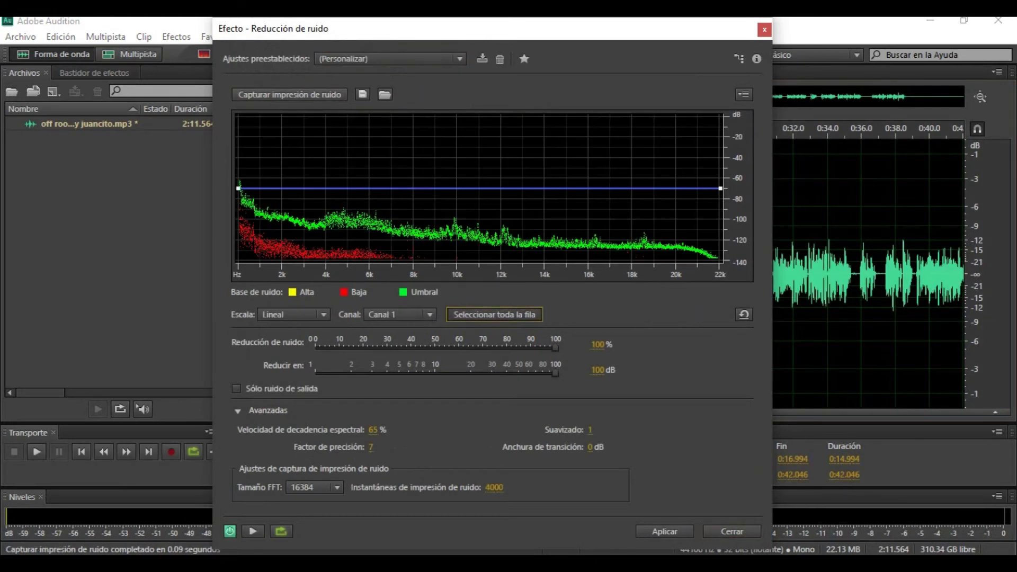
# Apply the noise reduction to the entire file and play the cleaned opening from 0:06.
pyautogui.click(495, 315)
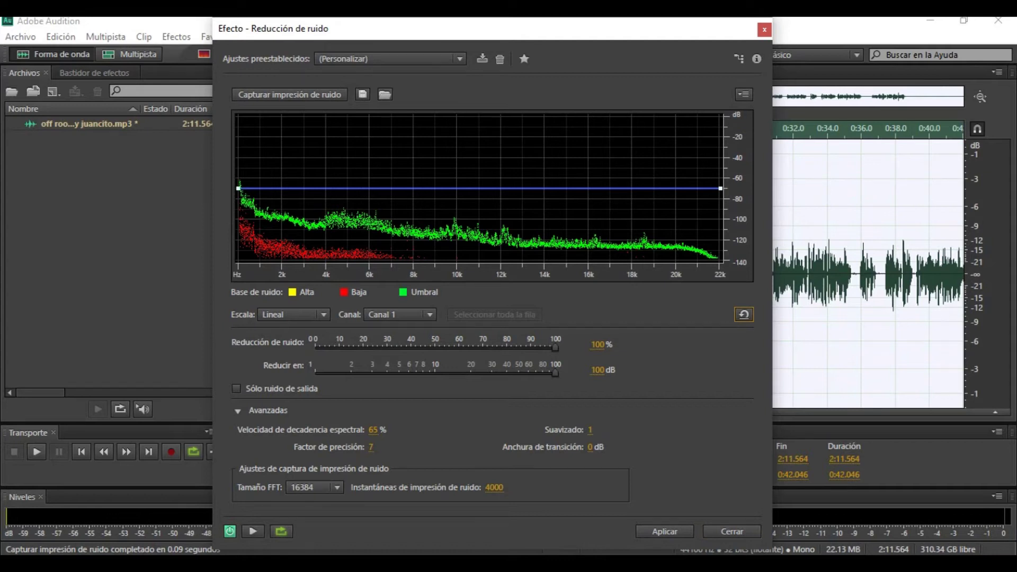
pyautogui.click(664, 531)
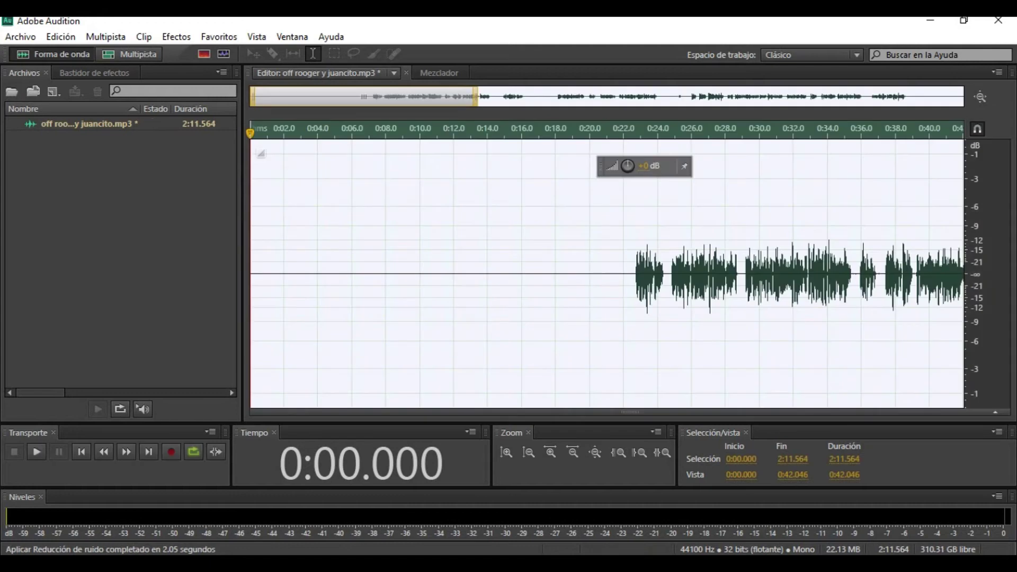
pyautogui.click(352, 273)
pyautogui.press('space')
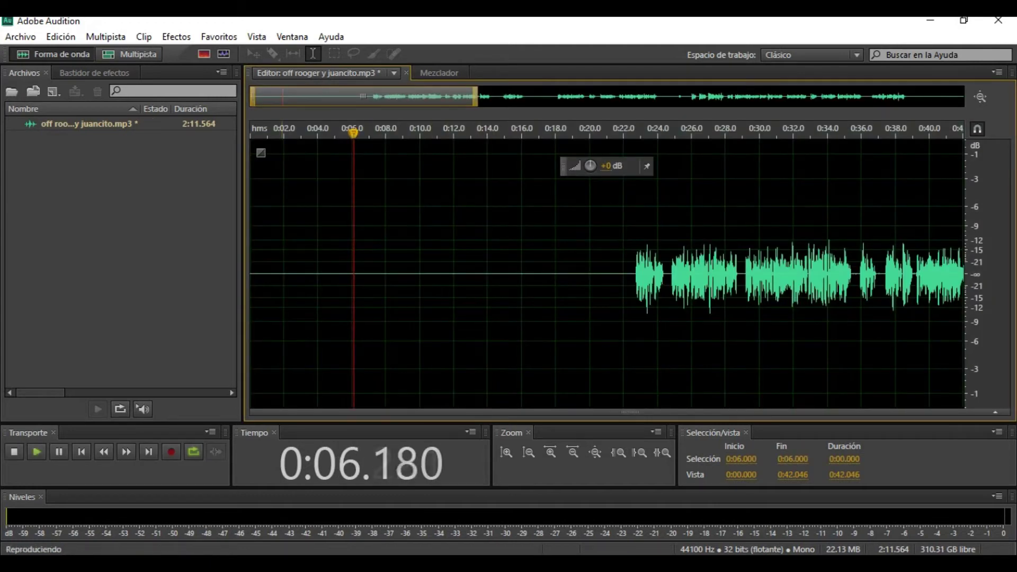
# Stop playback and save the noise-reduced recording over its MP3 file, accepting the lossy compressed format.
pyautogui.press('\\')
pyautogui.press('space')
pyautogui.click(338, 273)
pyautogui.click(358, 274)
pyautogui.click(382, 273)
pyautogui.click(321, 274)
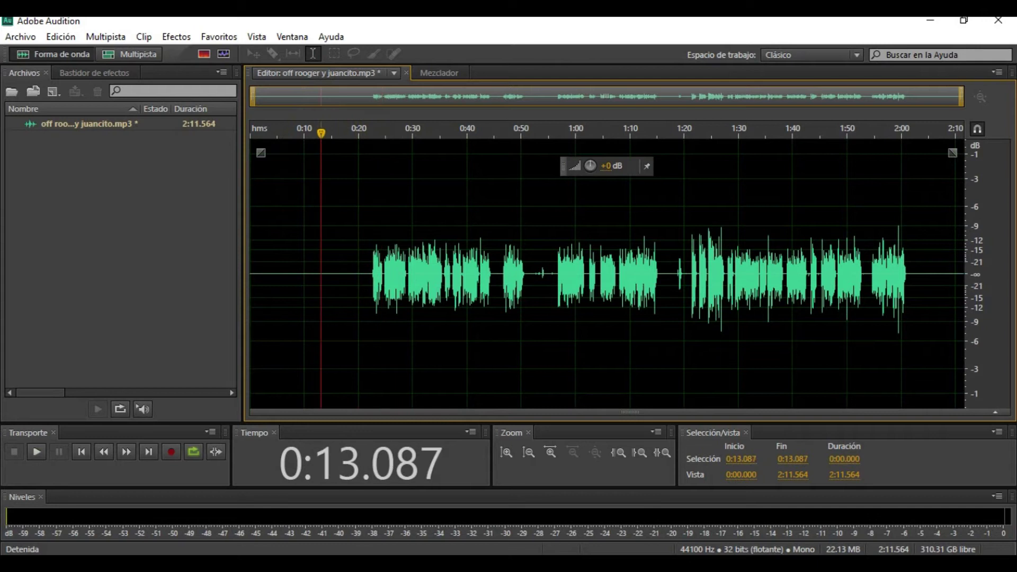
pyautogui.click(313, 273)
pyautogui.click(20, 36)
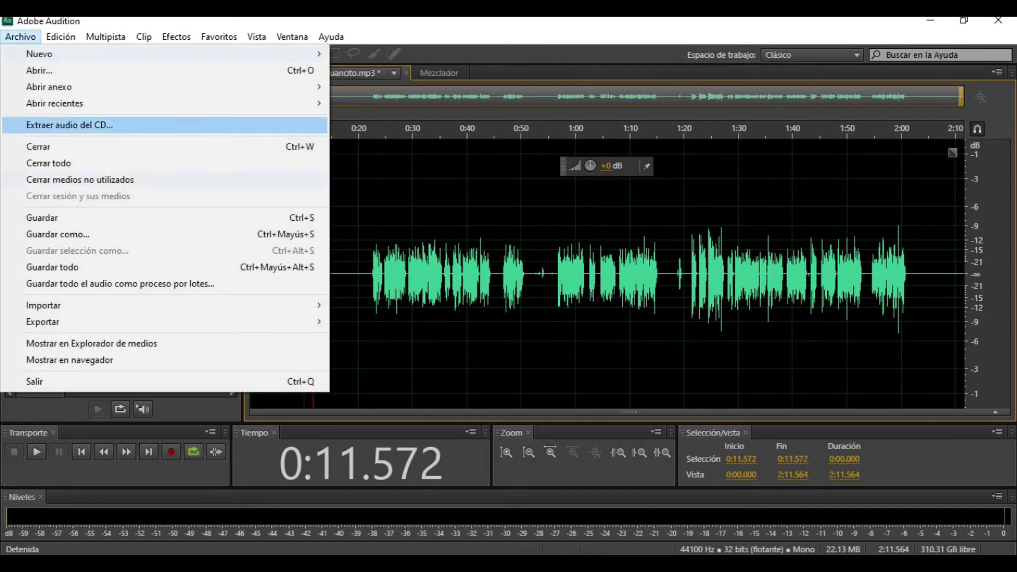
pyautogui.click(42, 218)
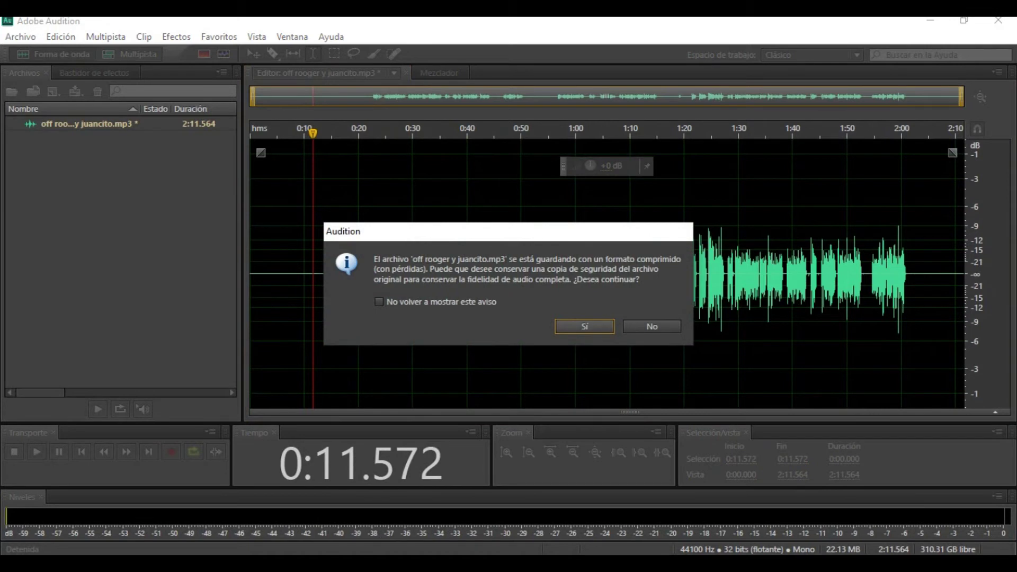
pyautogui.click(584, 327)
# Delete about 13.5 seconds of silence from the start of the recording.
pyautogui.click(395, 273)
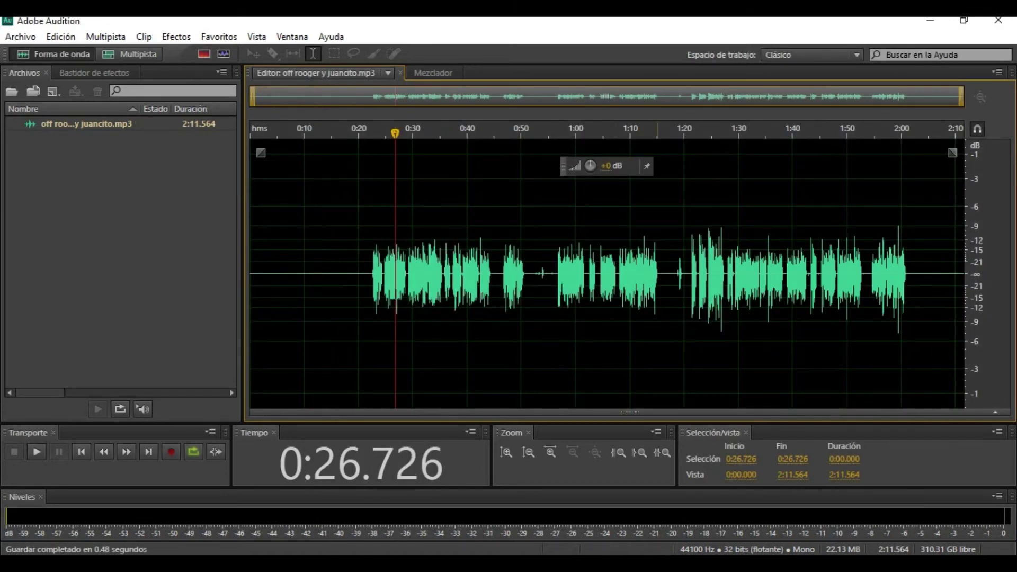
pyautogui.scroll(5, 695, 273)
pyautogui.moveTo(769, 273); pyautogui.dragTo(246, 273)
pyautogui.click(347, 273)
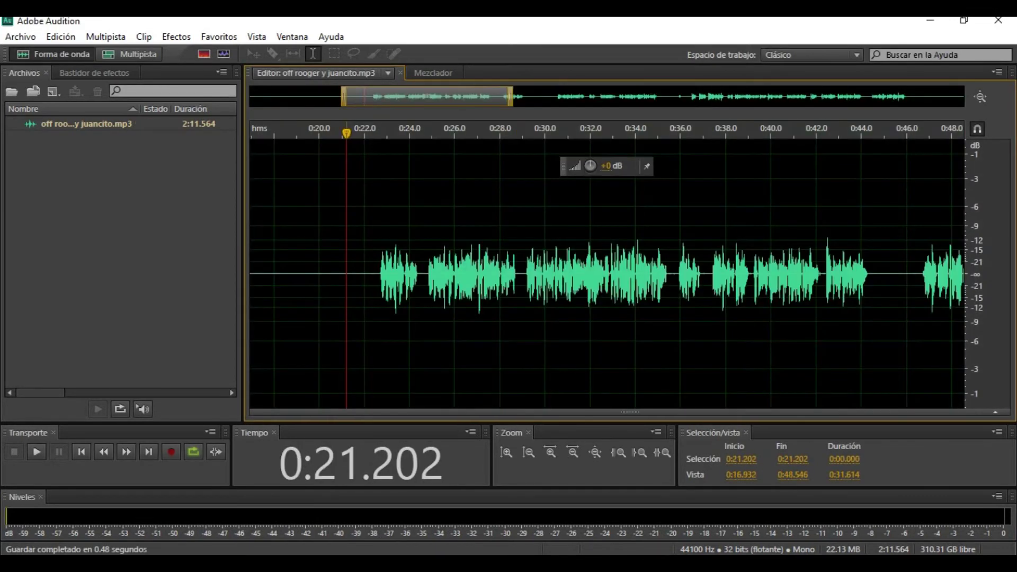
pyautogui.scroll(-5, 346, 273)
pyautogui.moveTo(322, 274); pyautogui.dragTo(250, 273)
pyautogui.press('Delete')
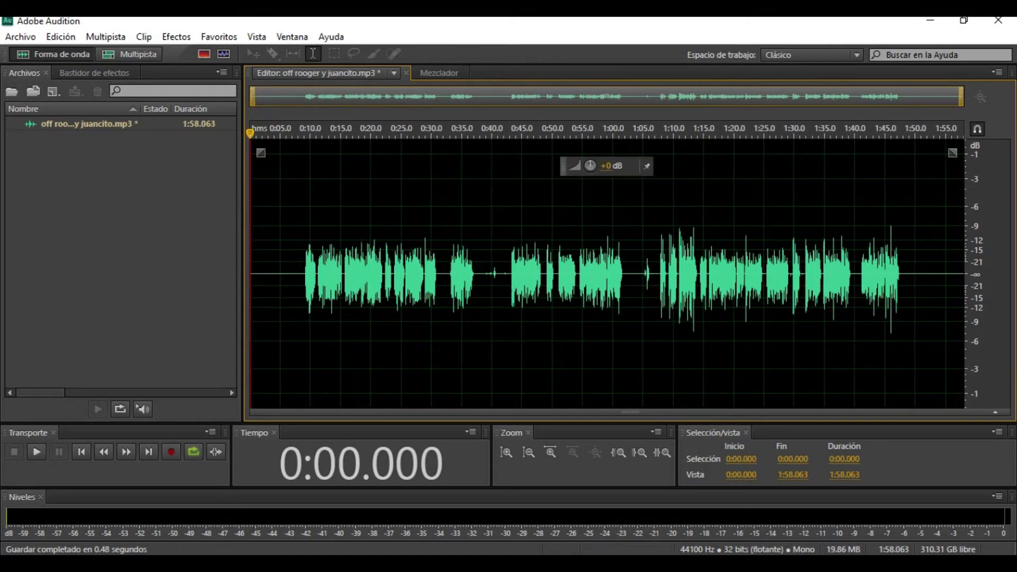
# Examine the speech passages and the pauses between them along the trimmed waveform.
pyautogui.click(359, 273)
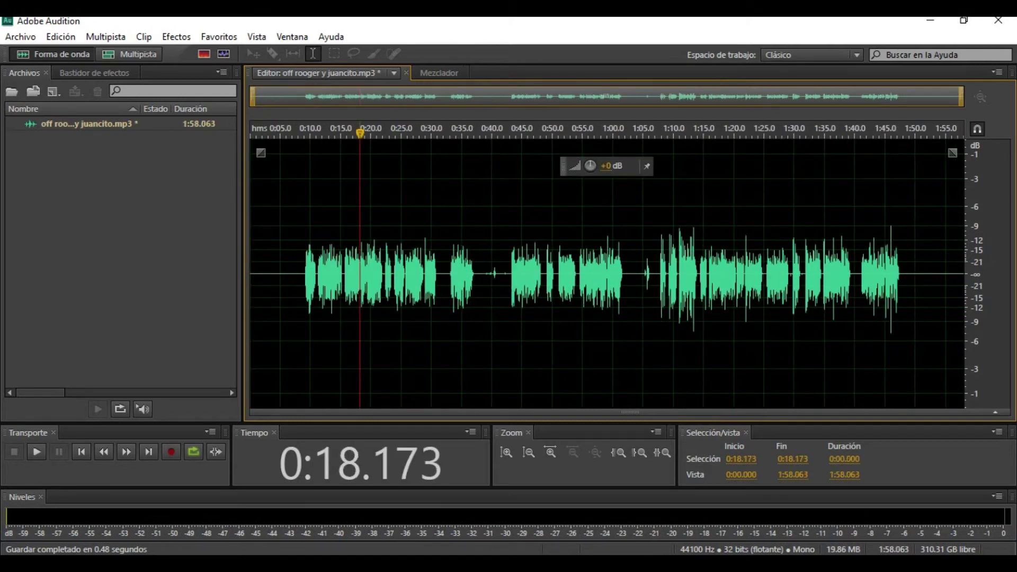
pyautogui.scroll(2, 399, 274)
pyautogui.scroll(-2, 423, 273)
pyautogui.click(482, 273)
pyautogui.click(532, 274)
pyautogui.scroll(5, 477, 212)
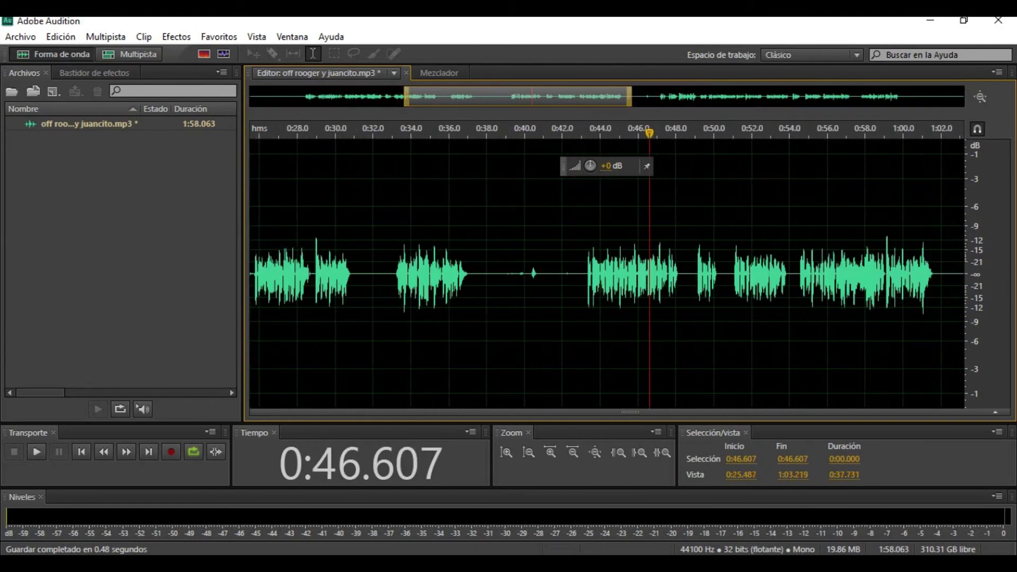
pyautogui.scroll(-5, 525, 273)
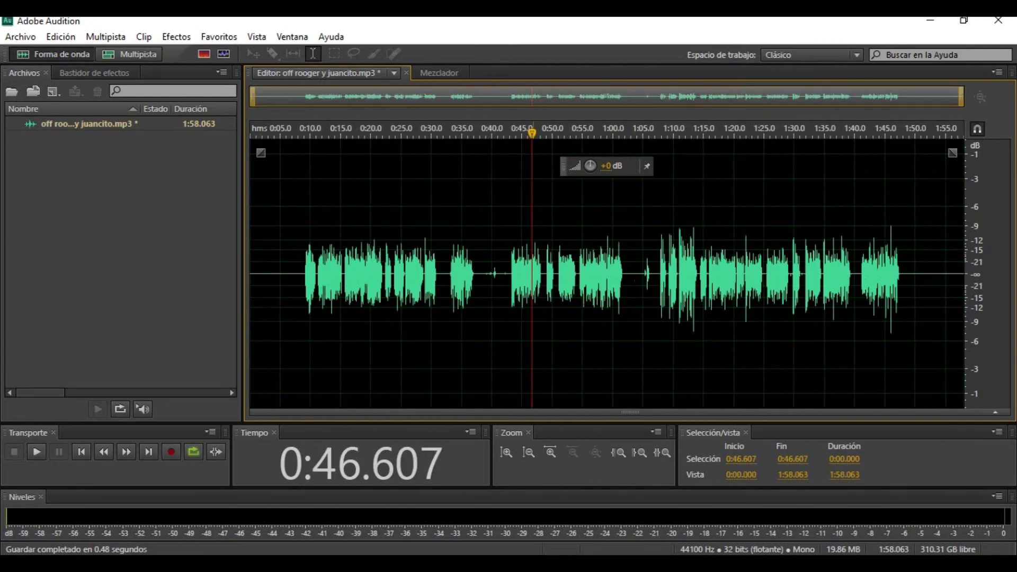
# Play the trimmed recording briefly from where the speech begins, at about 0:09.
pyautogui.click(854, 274)
pyautogui.moveTo(854, 133); pyautogui.dragTo(302, 133)
pyautogui.press('space')
pyautogui.scroll(4, 310, 133)
pyautogui.press('space')
pyautogui.scroll(-1, 309, 132)
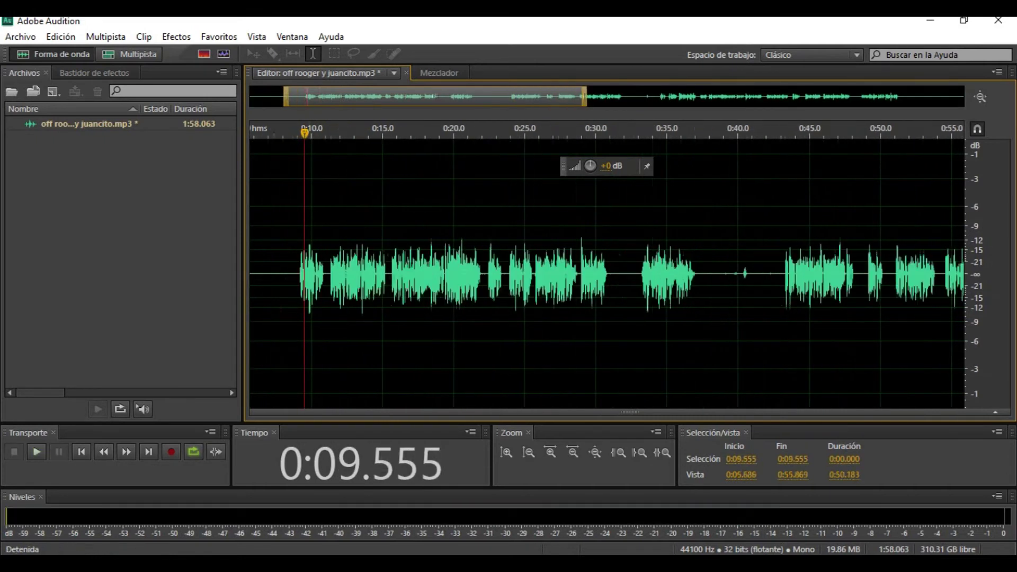
pyautogui.press('\\')
# In the 30-band graphic equalizer, set <31 Hz to -19.8, 40 Hz to -12.6, 50 Hz to -6.1, 20k to -15.5 and >25k to -18.8 dB.
pyautogui.click(370, 132)
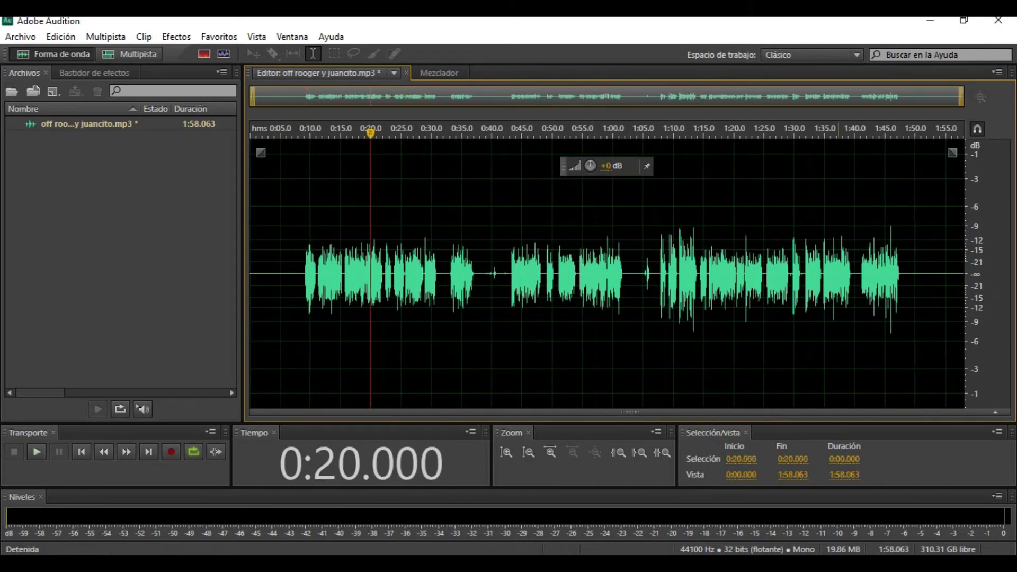
pyautogui.click(176, 37)
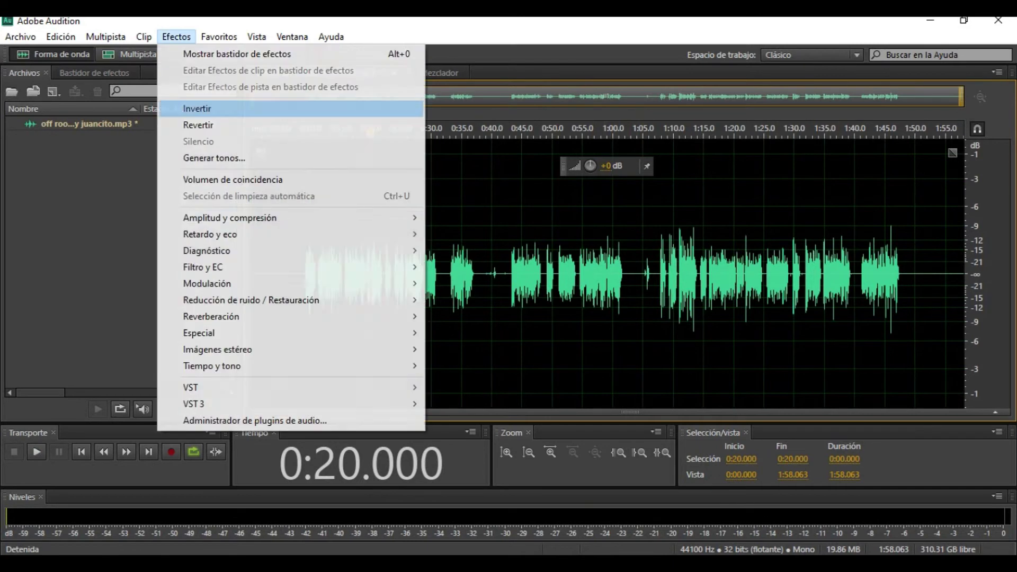
pyautogui.moveTo(207, 267)
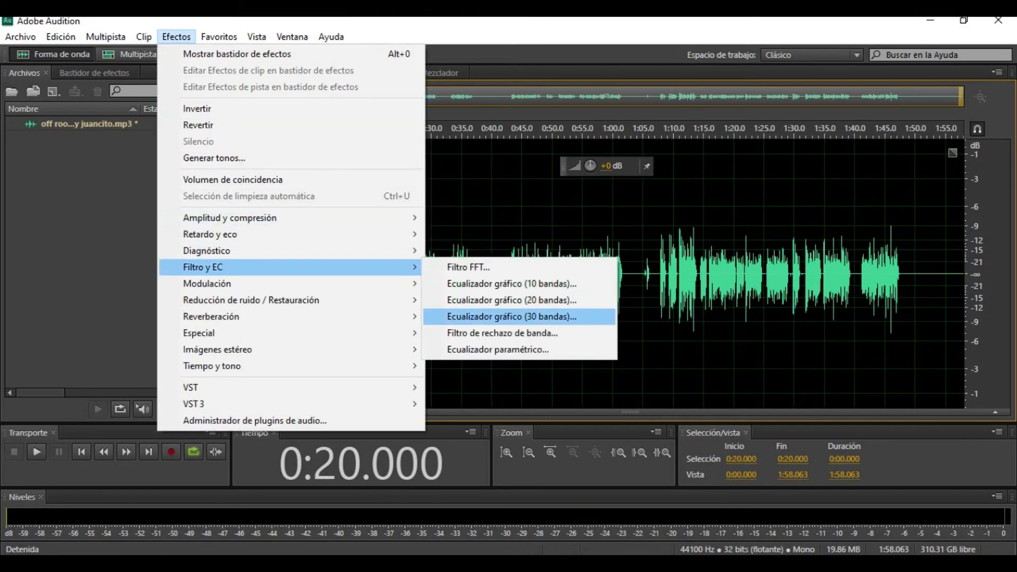
pyautogui.click(511, 316)
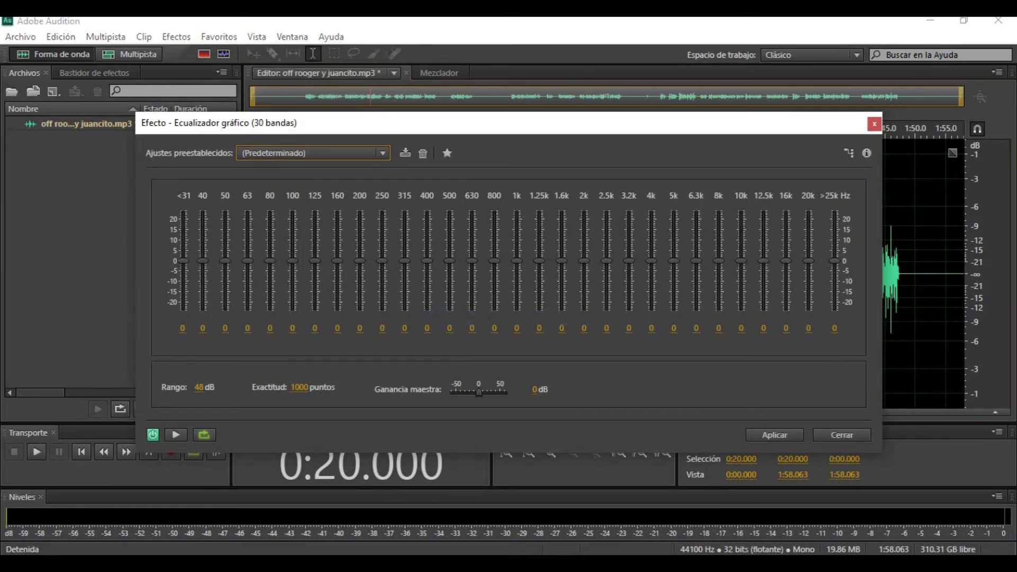
pyautogui.click(334, 153)
pyautogui.click(334, 152)
pyautogui.moveTo(834, 261); pyautogui.dragTo(834, 299)
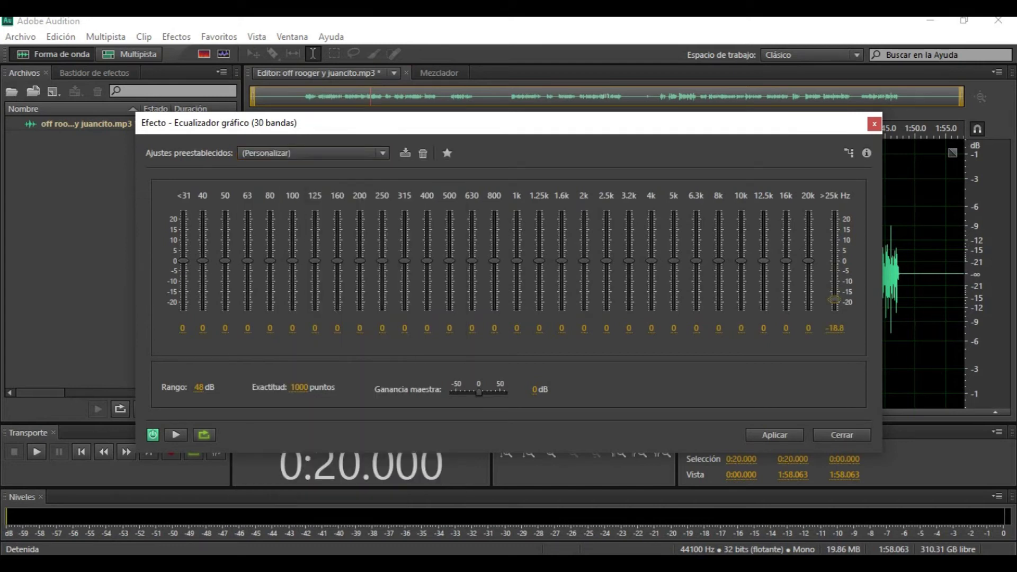
pyautogui.moveTo(809, 260); pyautogui.dragTo(808, 292)
pyautogui.moveTo(183, 261); pyautogui.dragTo(225, 272)
pyautogui.moveTo(182, 301); pyautogui.dragTo(183, 302)
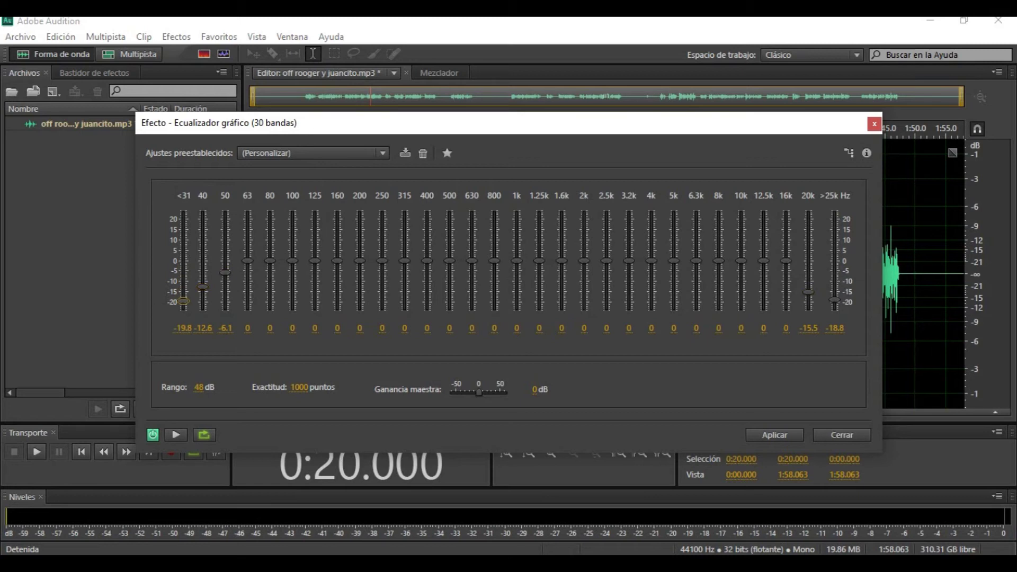
# Raise the equalizer's master gain slightly, lower the 16k band, and apply the effect to the recording.
pyautogui.moveTo(479, 392); pyautogui.dragTo(481, 392)
pyautogui.moveTo(787, 261); pyautogui.dragTo(808, 288)
pyautogui.click(775, 435)
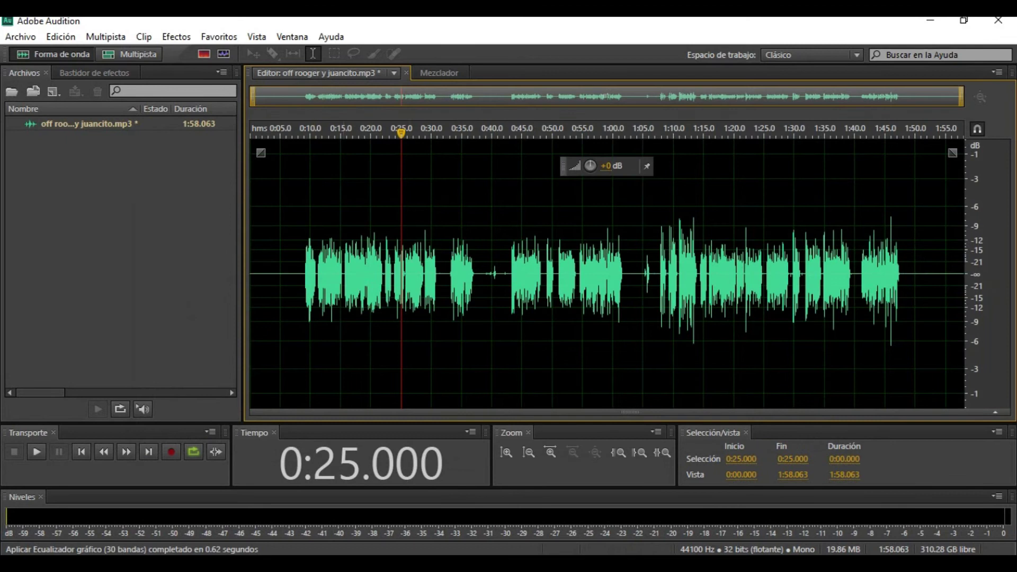
# Open the parametric equalizer (Ecualizador paramétrico) and reset it to the (Predeterminado) preset.
pyautogui.click(175, 37)
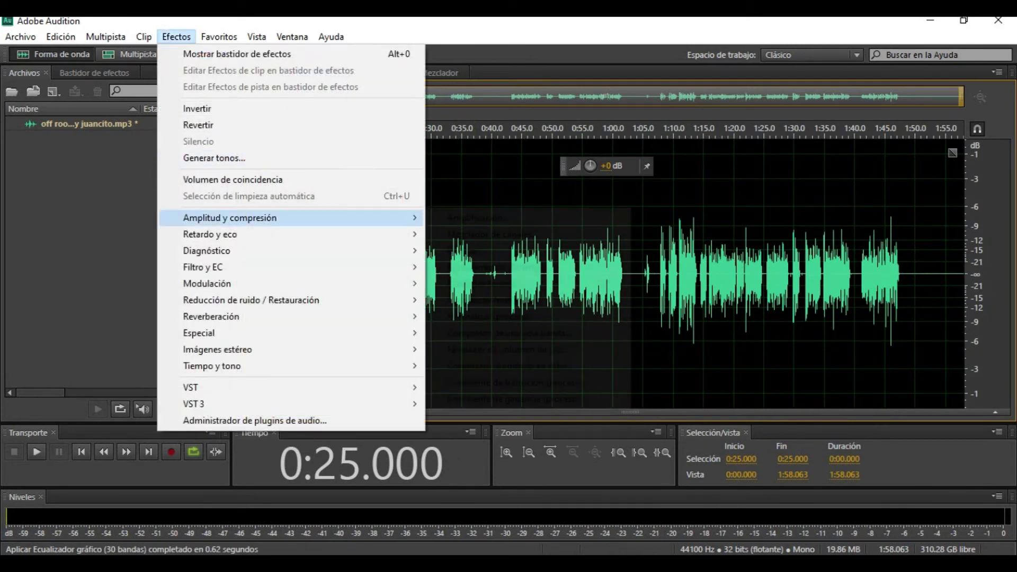
pyautogui.moveTo(206, 283)
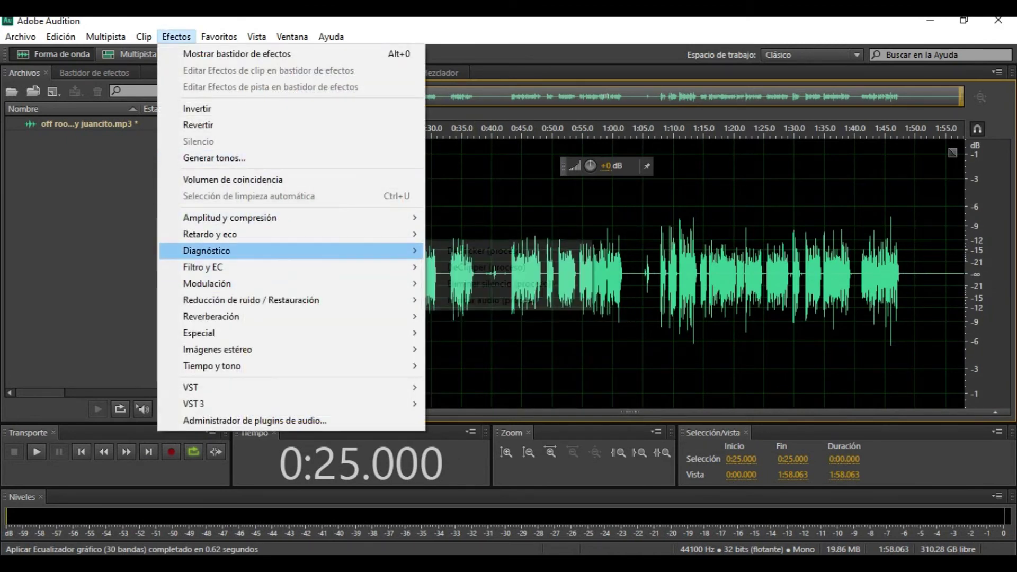
pyautogui.moveTo(251, 300)
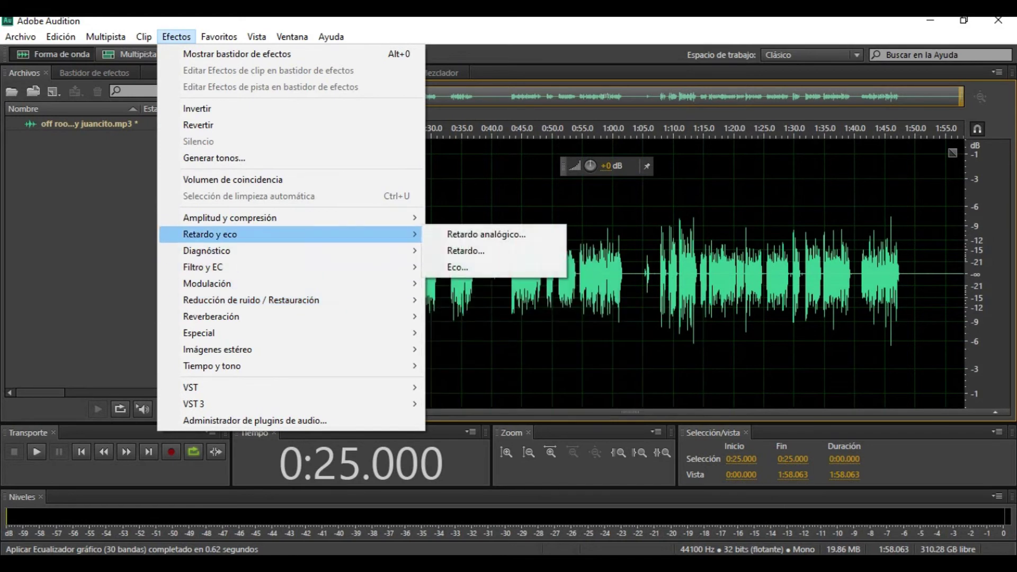
pyautogui.moveTo(238, 218)
pyautogui.moveTo(238, 267)
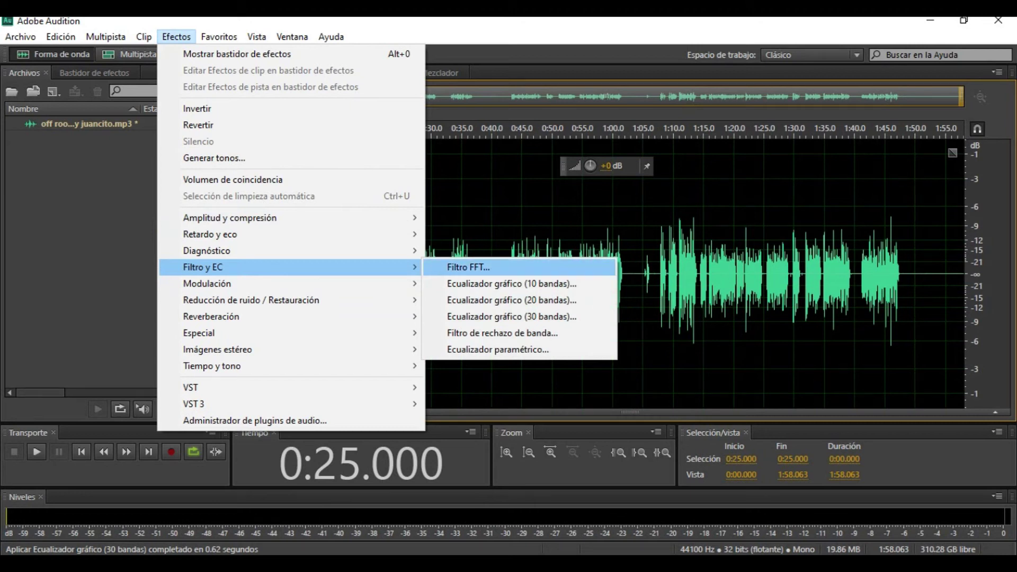
pyautogui.click(498, 350)
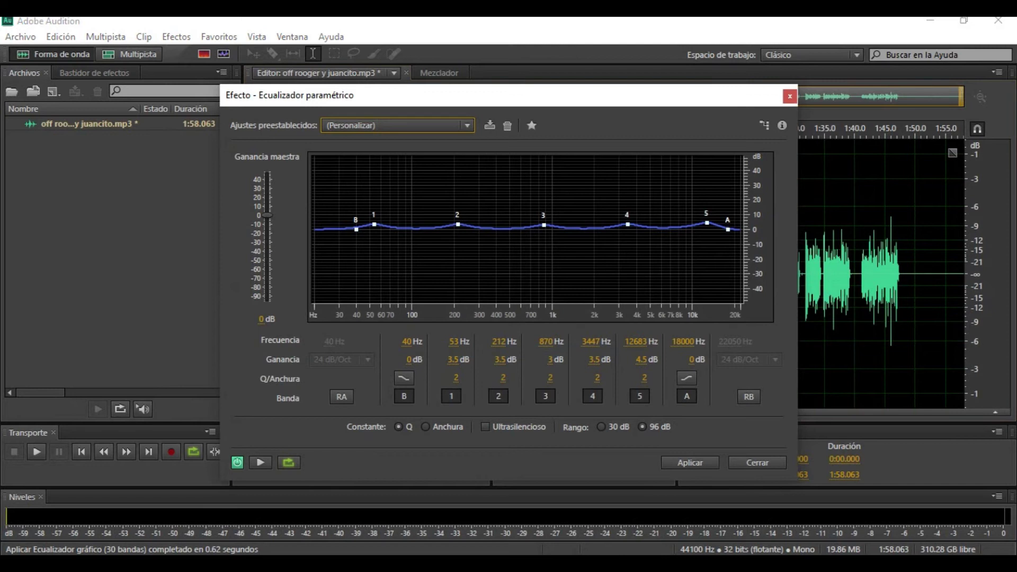
pyautogui.click(398, 126)
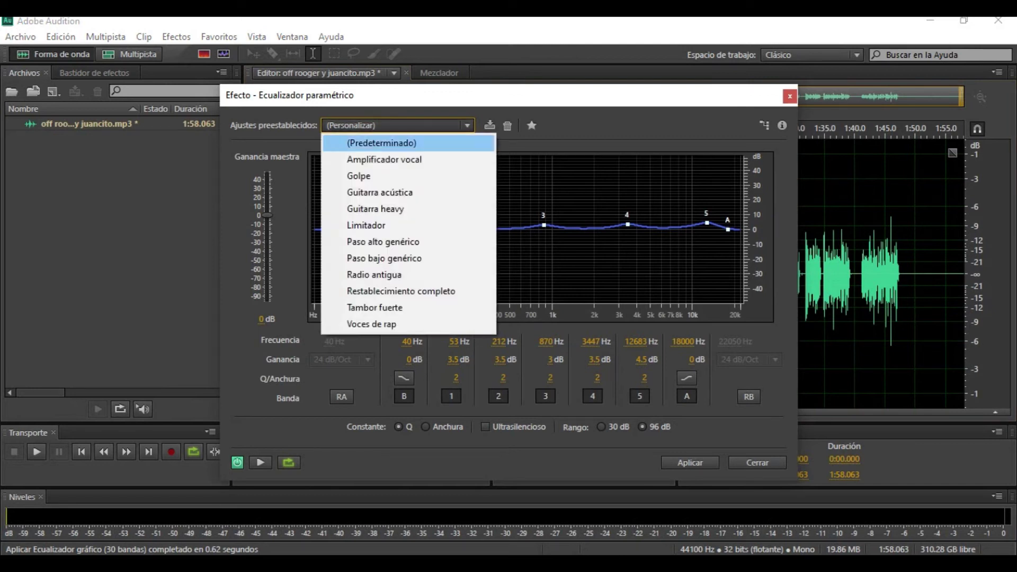
pyautogui.click(397, 142)
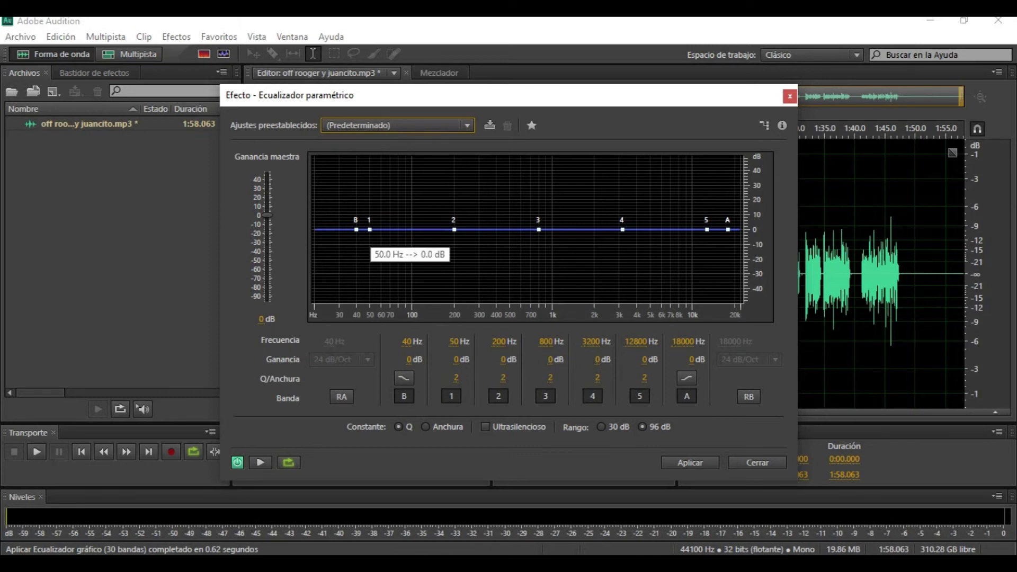
# Boost bands 1 to 5 by 3, 3.5, 2.5, 3.5 and 4 dB at 53, 217, 849, 3363 and 12683 Hz, and apply the equalizer.
pyautogui.moveTo(369, 229); pyautogui.dragTo(374, 225)
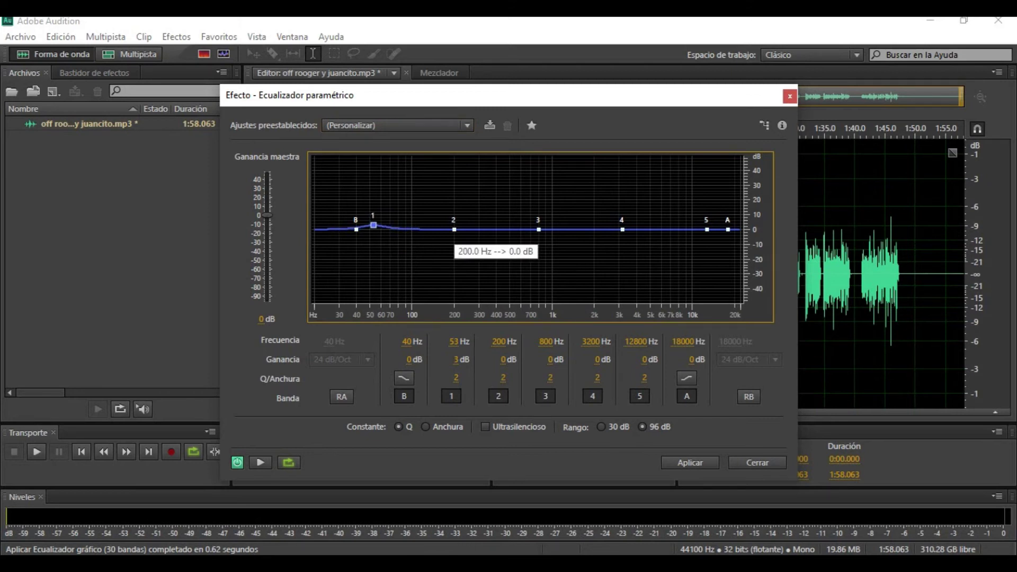
pyautogui.moveTo(455, 229); pyautogui.dragTo(459, 224)
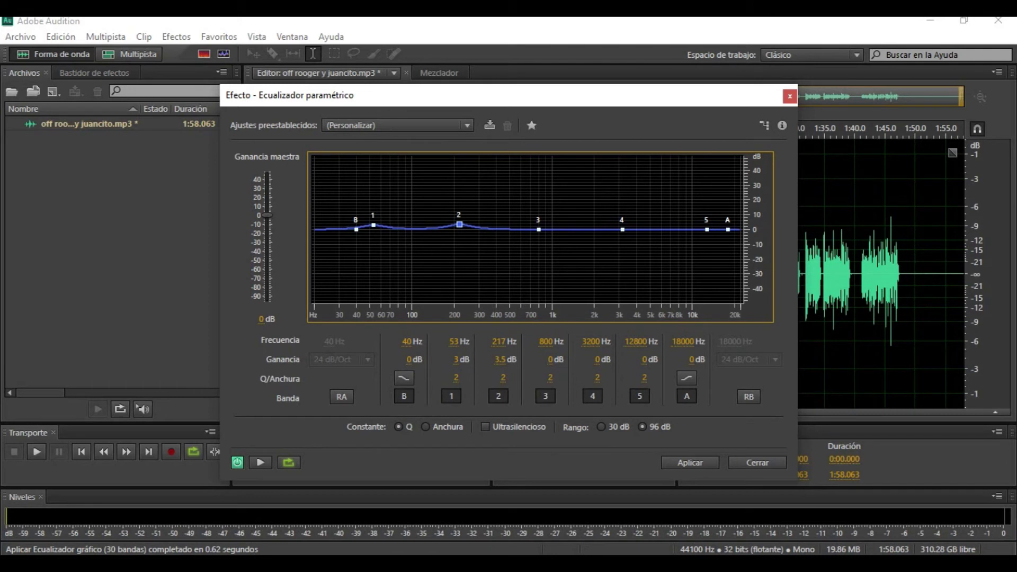
pyautogui.moveTo(539, 230); pyautogui.dragTo(542, 226)
pyautogui.moveTo(623, 229); pyautogui.dragTo(626, 225)
pyautogui.moveTo(707, 230); pyautogui.dragTo(706, 223)
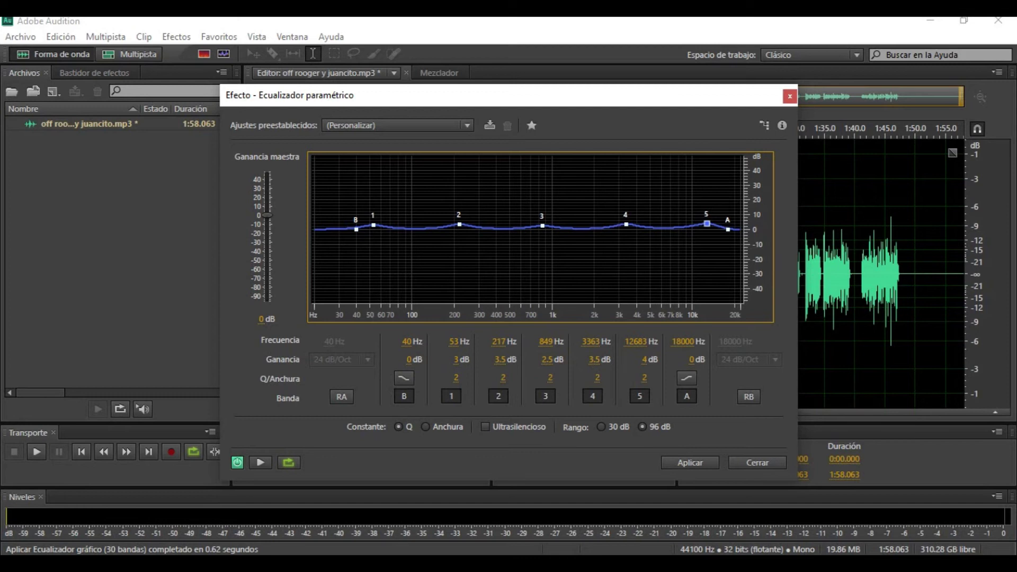
pyautogui.click(690, 463)
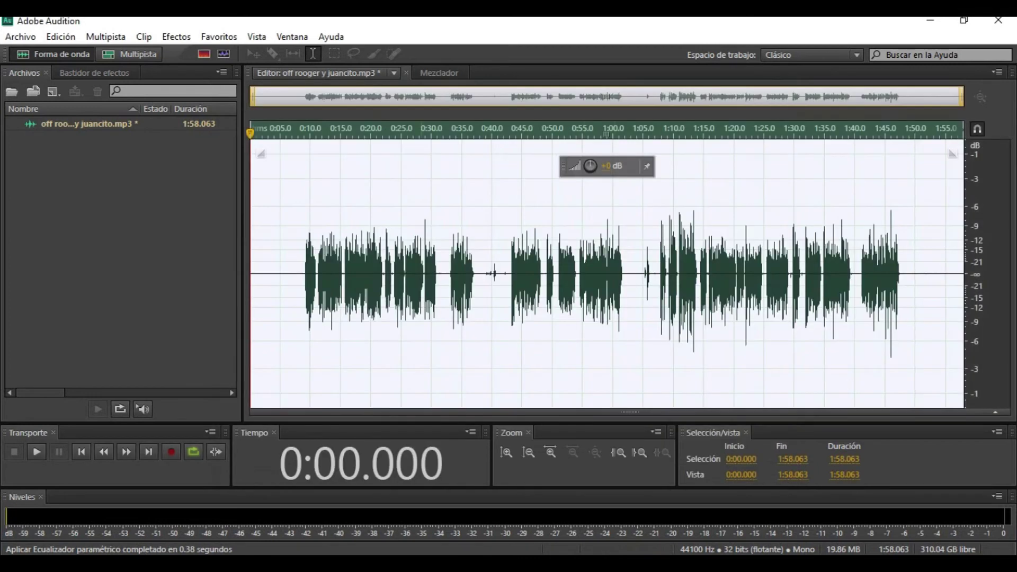
# Clear the waveform selection and save the equalized recording over the same MP3 file.
pyautogui.click(421, 275)
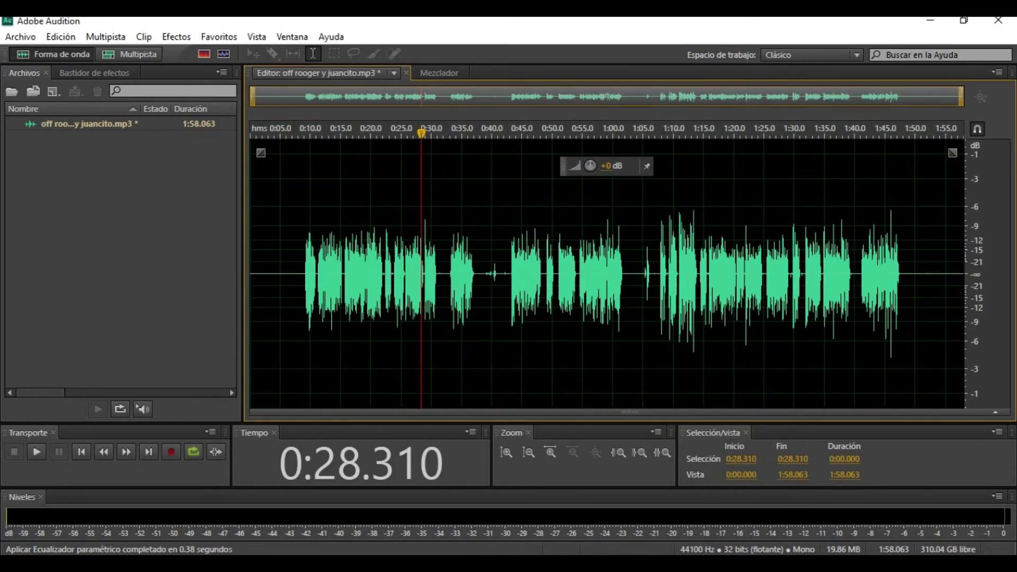
pyautogui.click(20, 37)
pyautogui.click(42, 218)
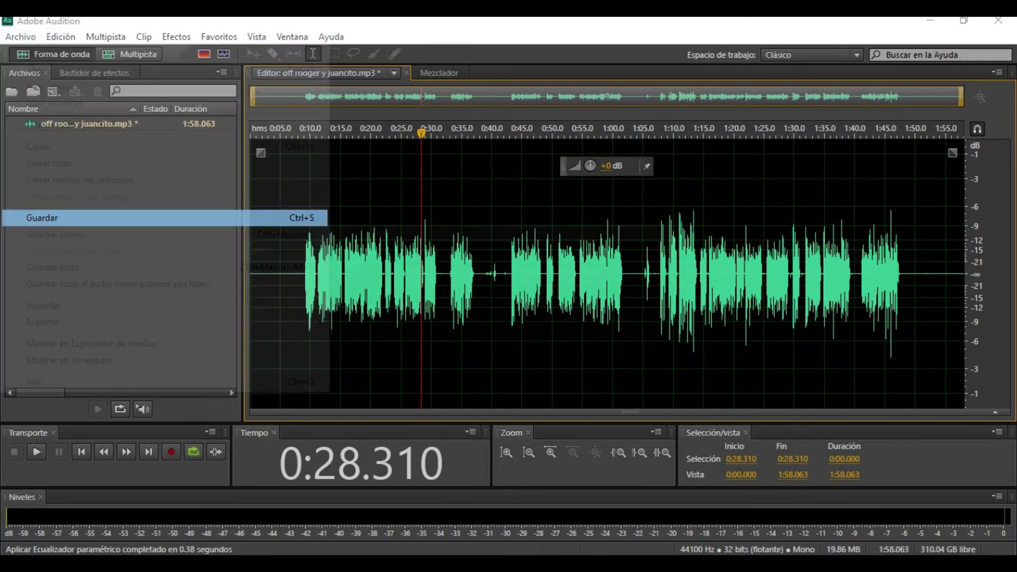
pyautogui.press('Return')
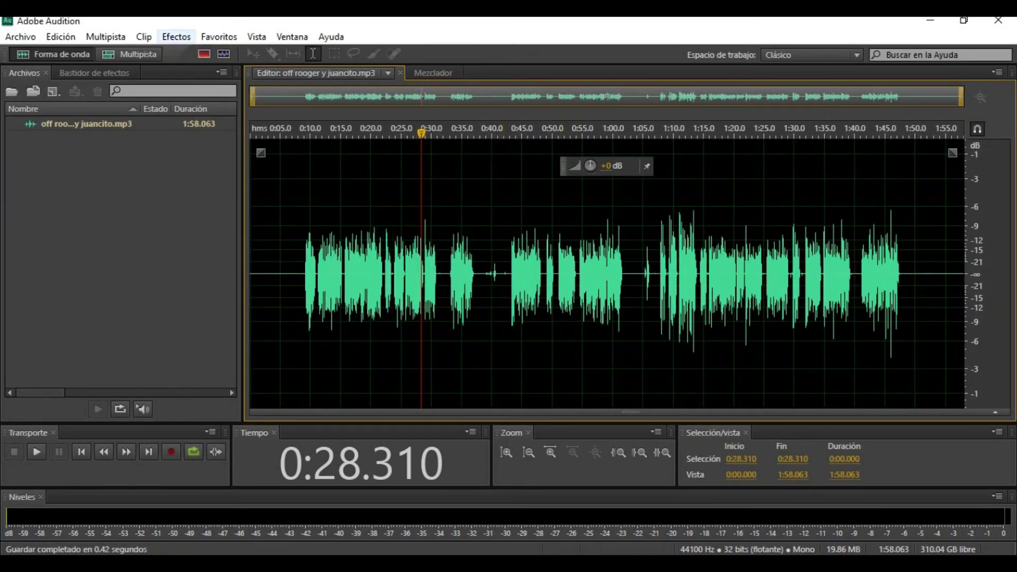
# Open the multiband compressor (Compresor multibanda) and load the Maestro clásico preset.
pyautogui.click(176, 37)
pyautogui.moveTo(229, 218)
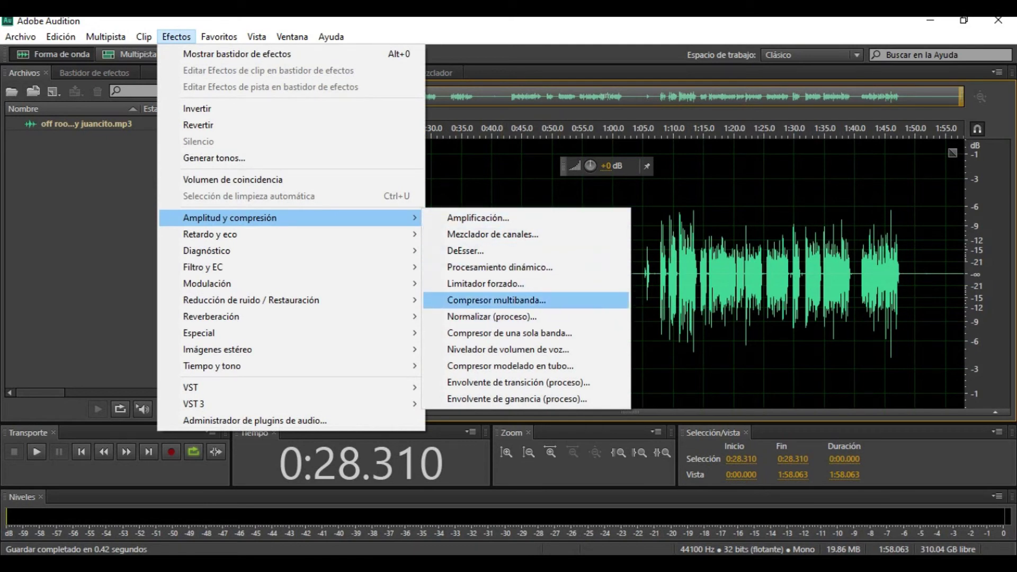
pyautogui.click(496, 300)
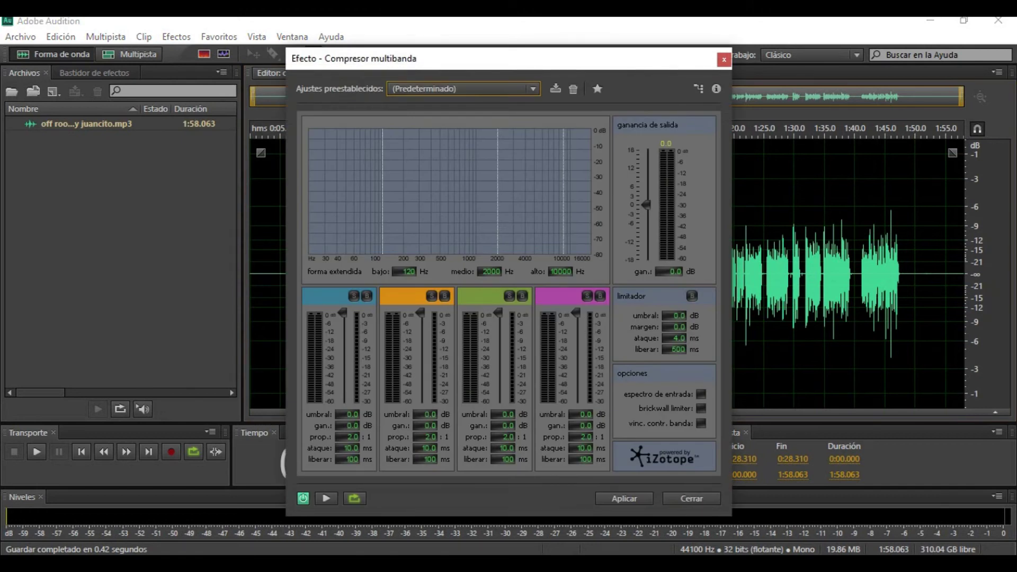
pyautogui.click(476, 89)
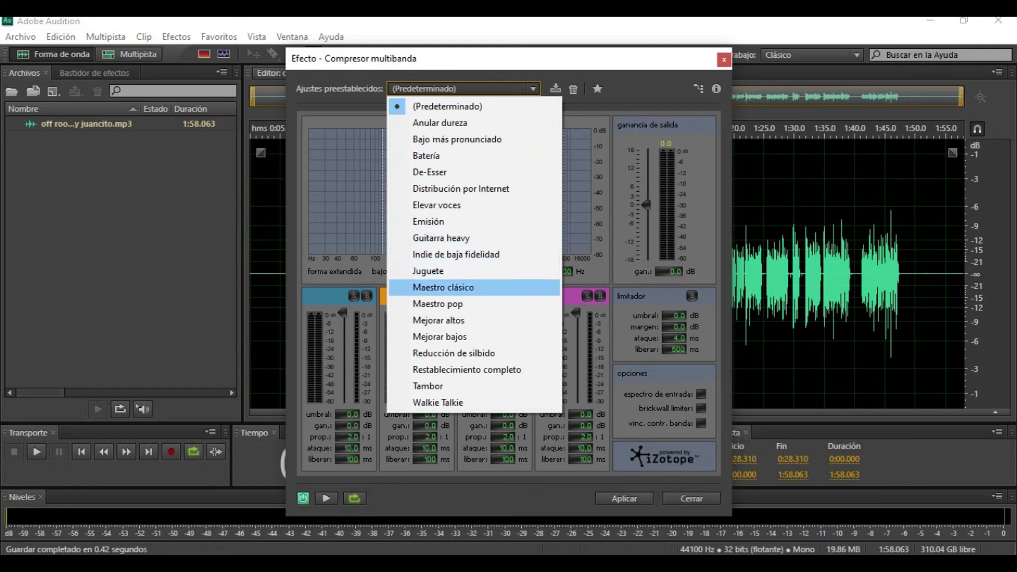
pyautogui.click(443, 287)
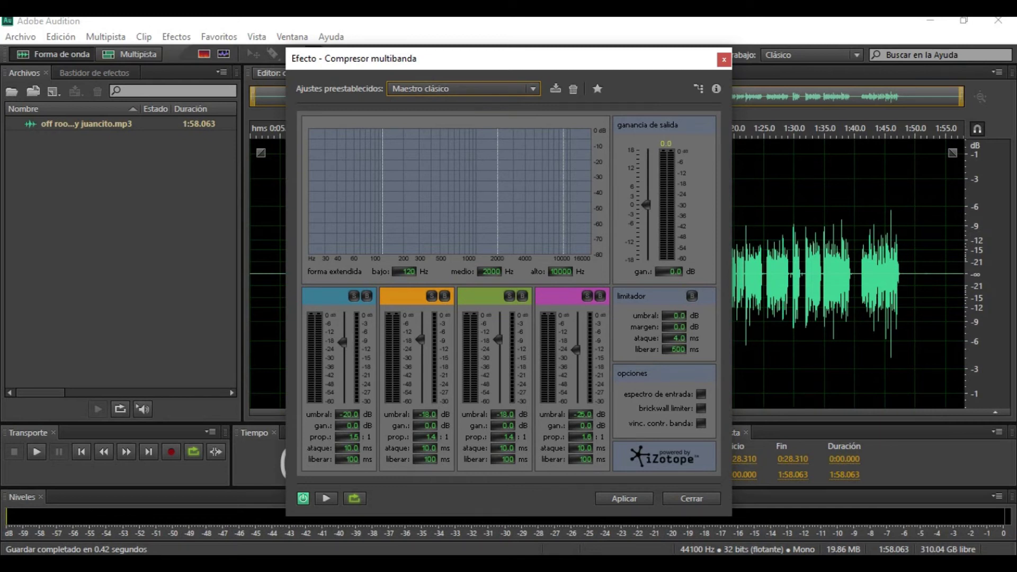
# Apply the multiband compressor with the Maestro clásico preset to the recording.
pyautogui.click(620, 499)
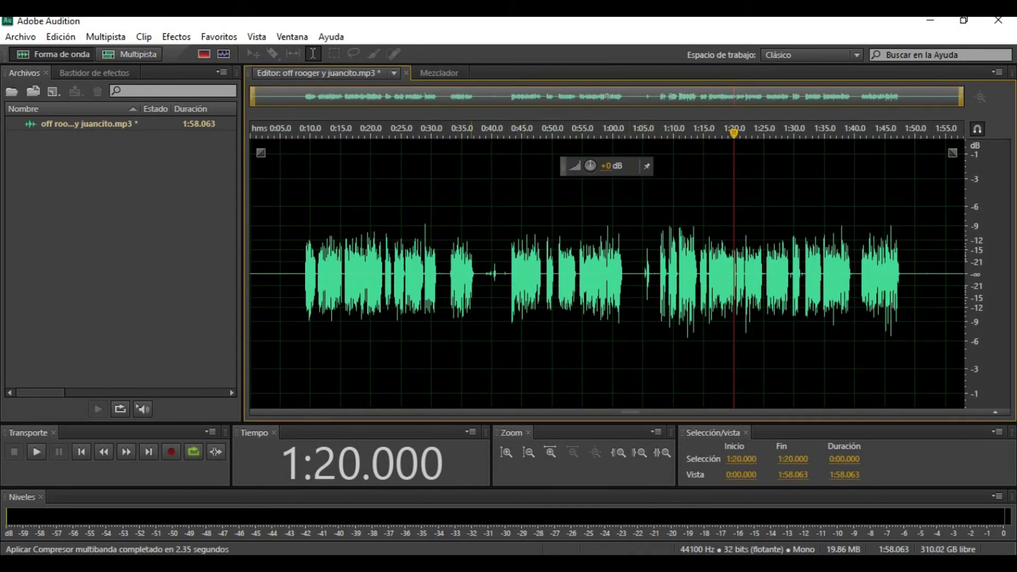
# Apply the hard limiter (Limitador forzado) to the recording using the Claro preset.
pyautogui.click(176, 37)
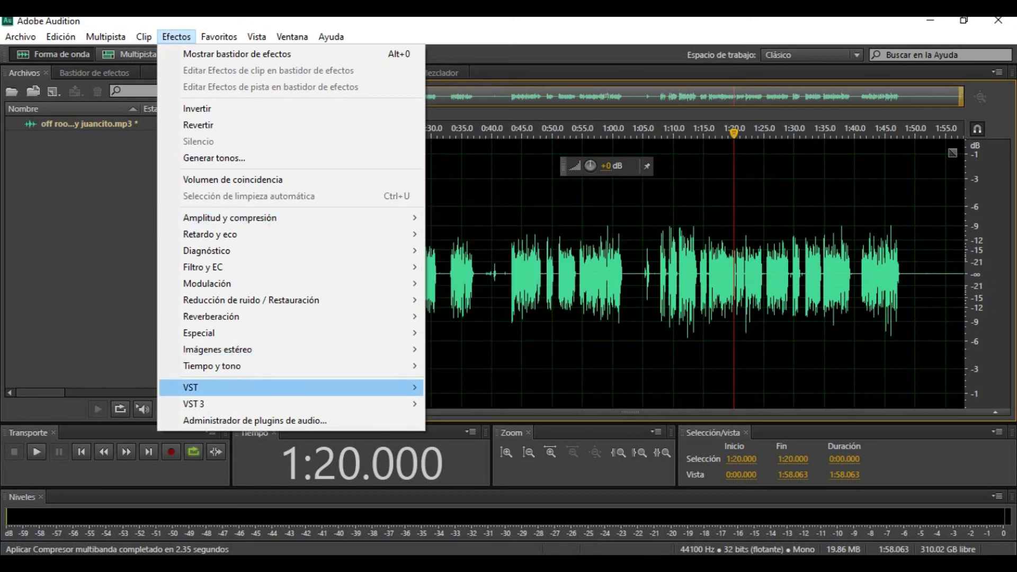
pyautogui.moveTo(296, 217)
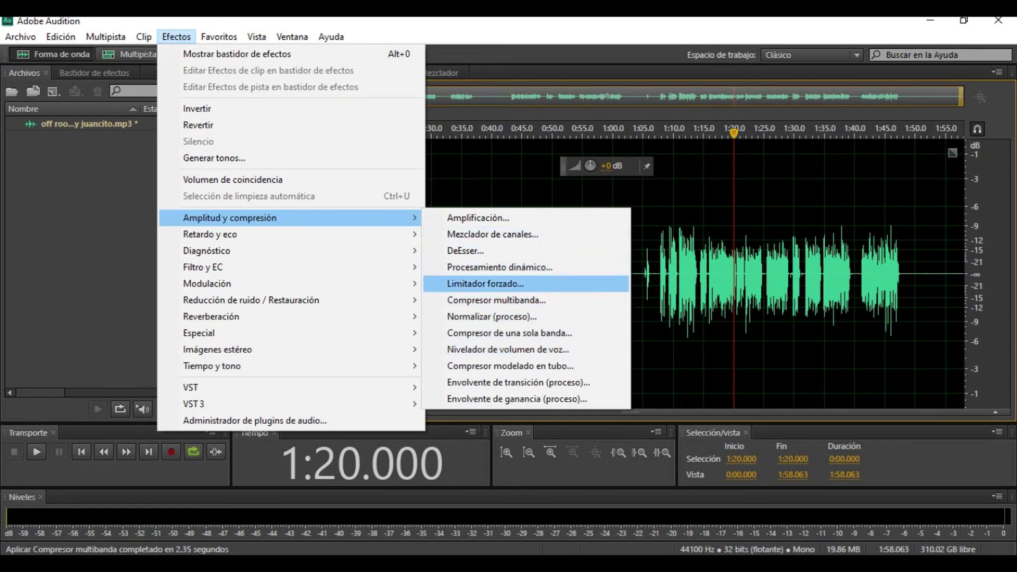
pyautogui.click(486, 283)
pyautogui.click(503, 204)
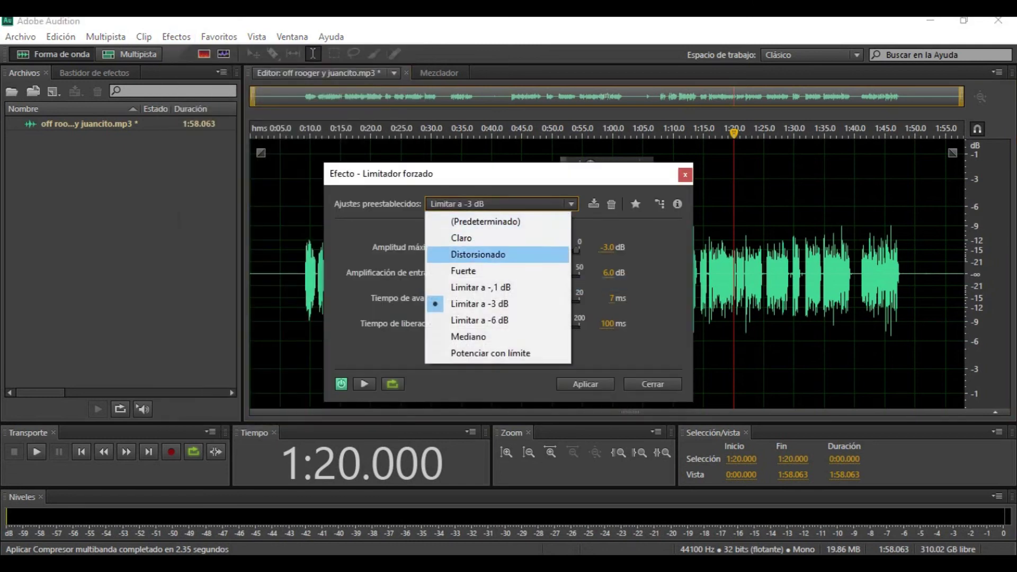
pyautogui.click(461, 237)
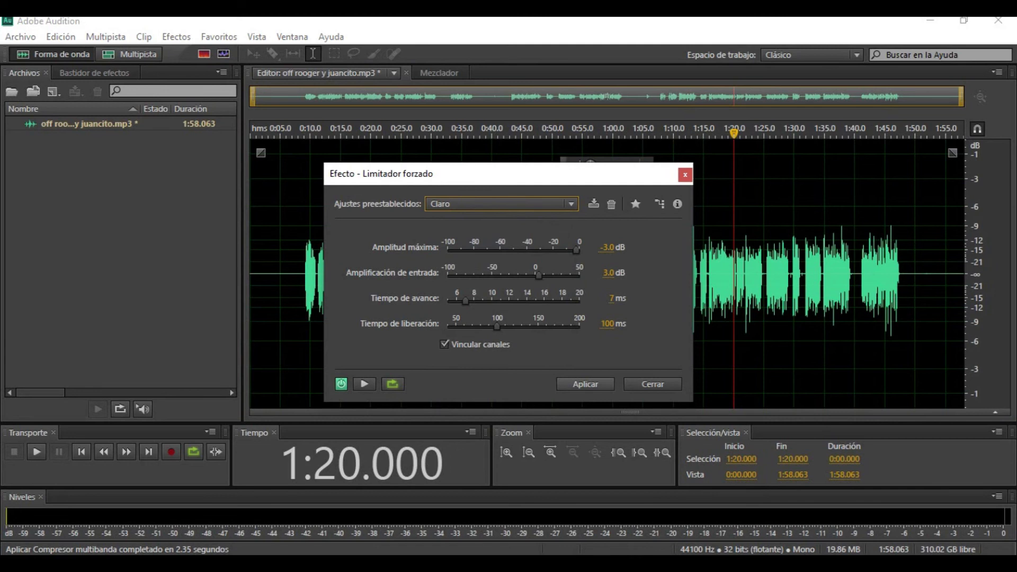
pyautogui.click(586, 384)
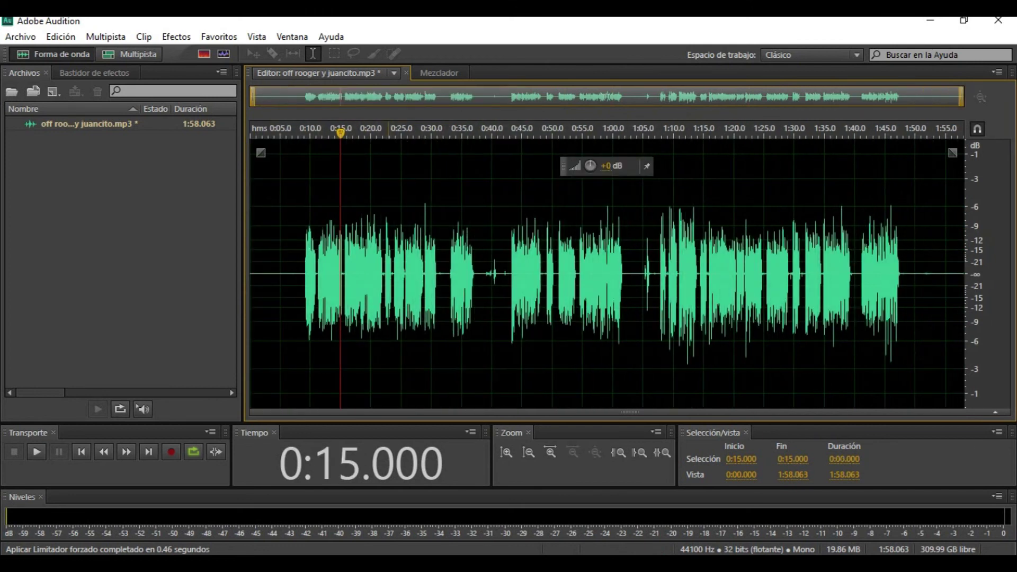
# Clear the waveform selection and save the compressed and limited recording over the same MP3 file.
pyautogui.scroll(-4, 718, 272)
pyautogui.click(818, 273)
pyautogui.click(885, 273)
pyautogui.click(613, 273)
pyautogui.click(20, 37)
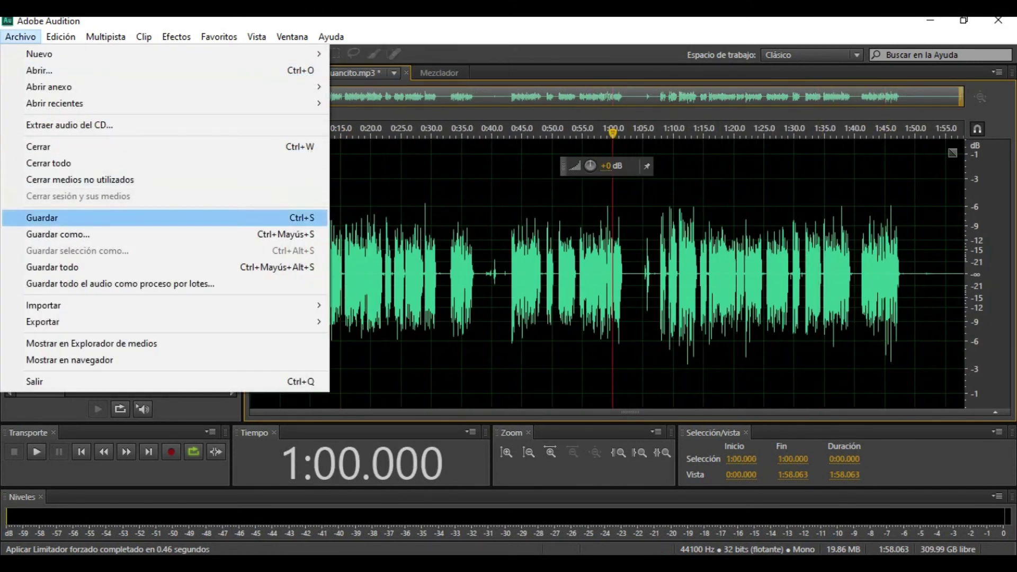
pyautogui.click(42, 217)
pyautogui.press('Return')
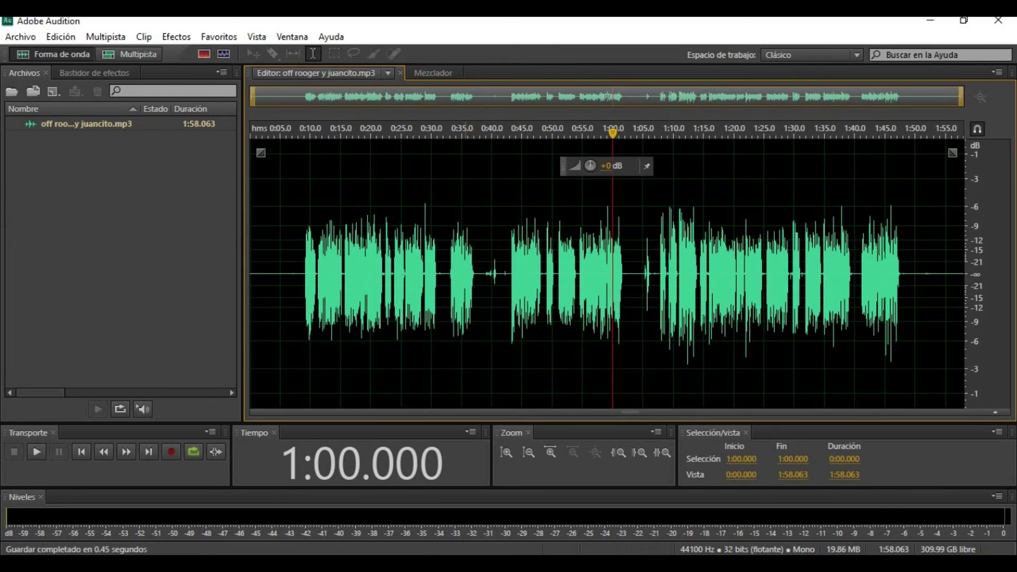
# Open the studio reverb (Reverberación de estudio) and load the Reverberación de voz (media) preset.
pyautogui.click(176, 36)
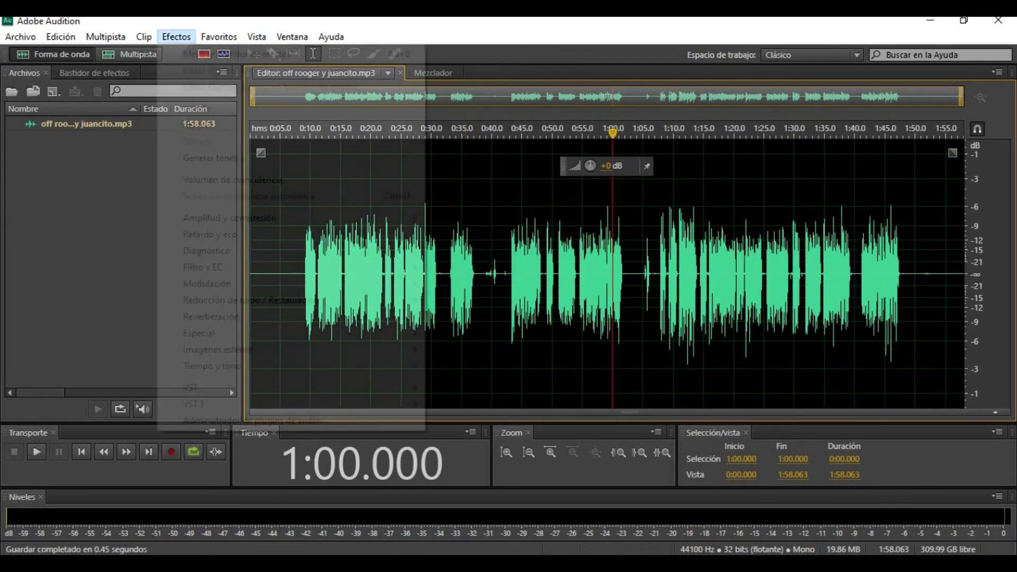
pyautogui.moveTo(211, 316)
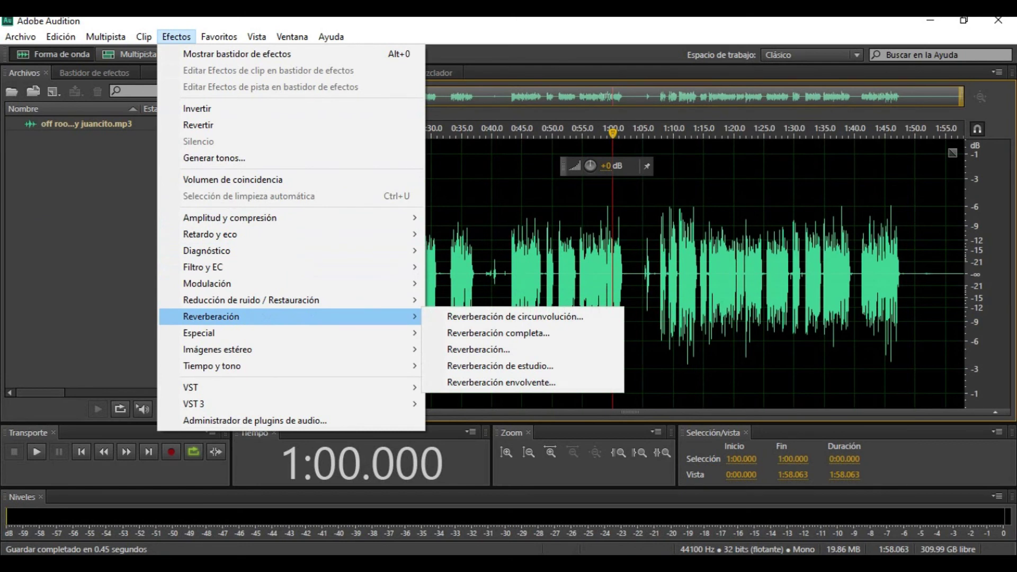
pyautogui.click(500, 366)
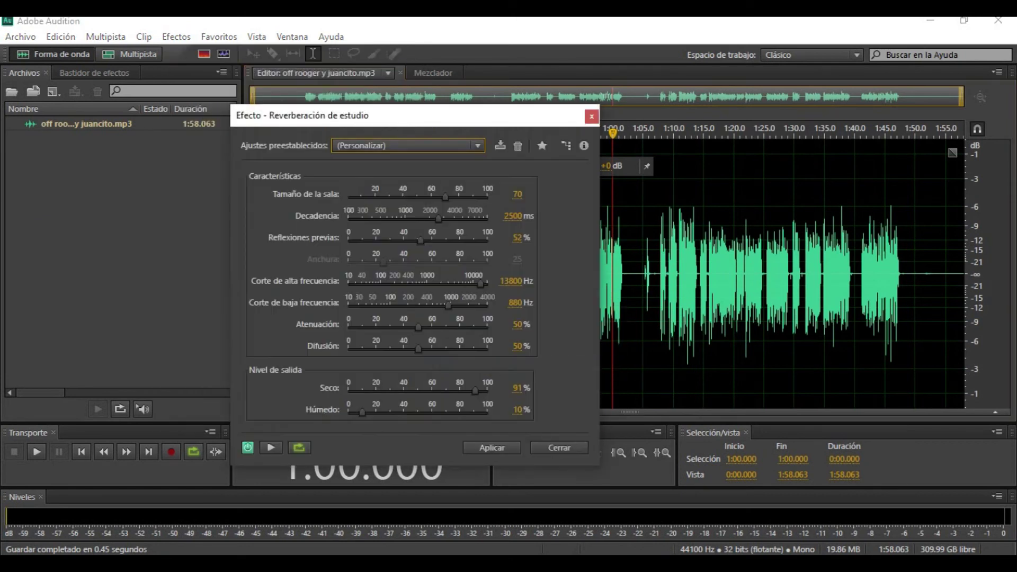
pyautogui.click(408, 145)
pyautogui.click(408, 145)
pyautogui.click(408, 145)
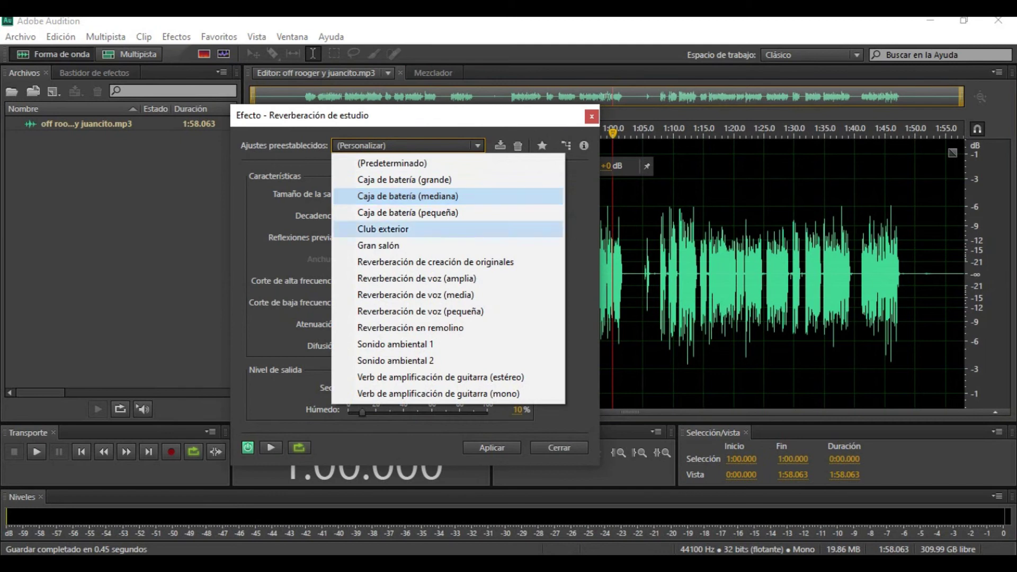
pyautogui.click(416, 294)
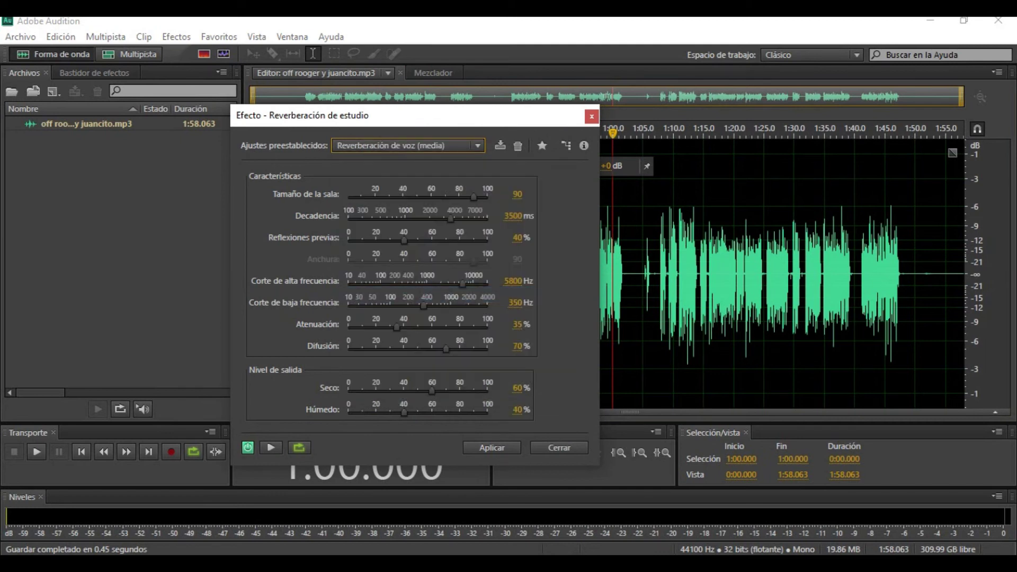
# Set the reverb's dry level to 93.2% and wet level to 6.3%, preview it briefly, and apply it to the recording.
pyautogui.moveTo(432, 391); pyautogui.dragTo(474, 390)
pyautogui.moveTo(404, 413); pyautogui.dragTo(358, 412)
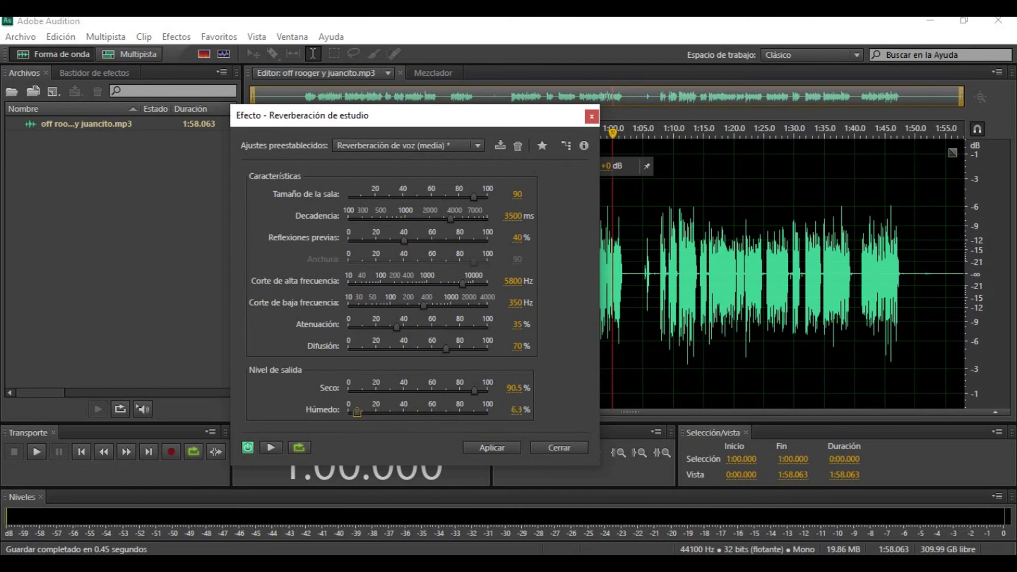
pyautogui.moveTo(474, 390); pyautogui.dragTo(477, 390)
pyautogui.click(270, 447)
pyautogui.click(270, 447)
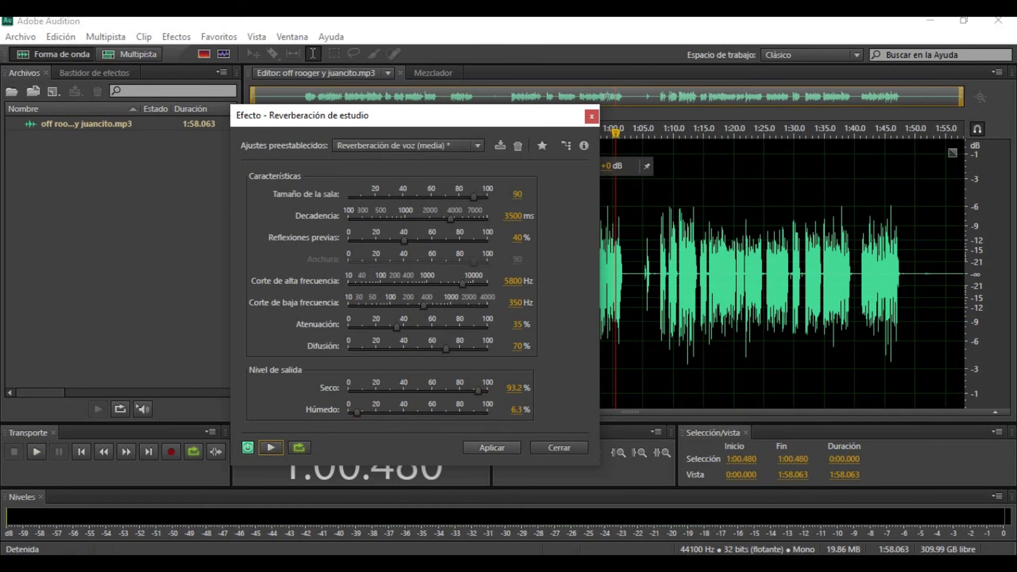
pyautogui.click(492, 447)
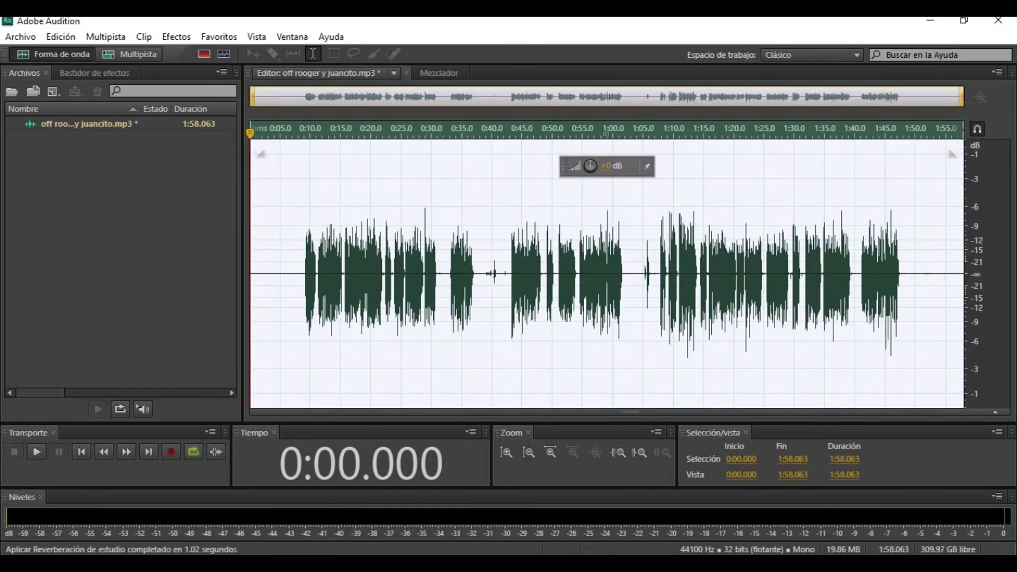
pyautogui.click(431, 273)
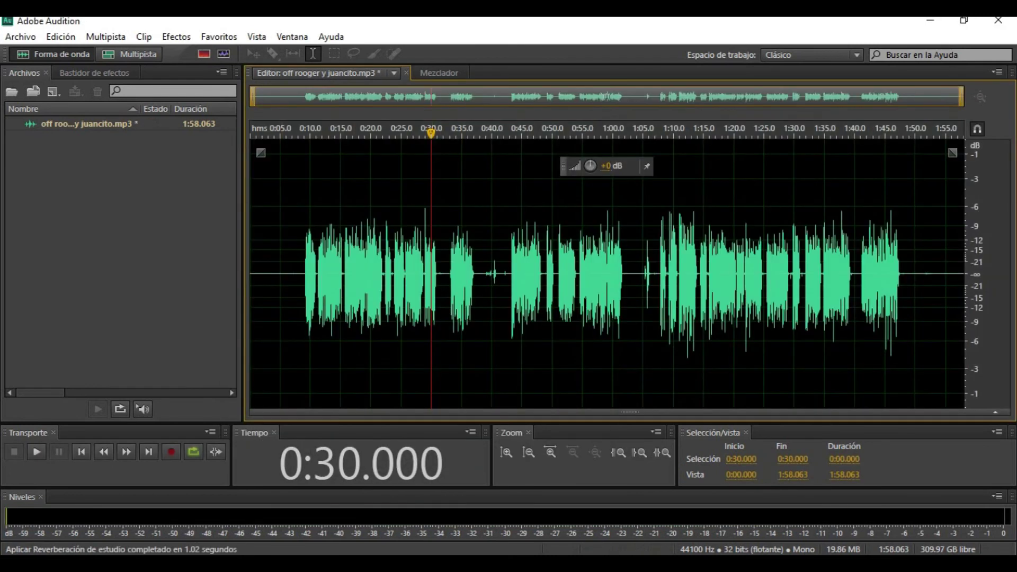
pyautogui.click(176, 36)
pyautogui.moveTo(265, 234)
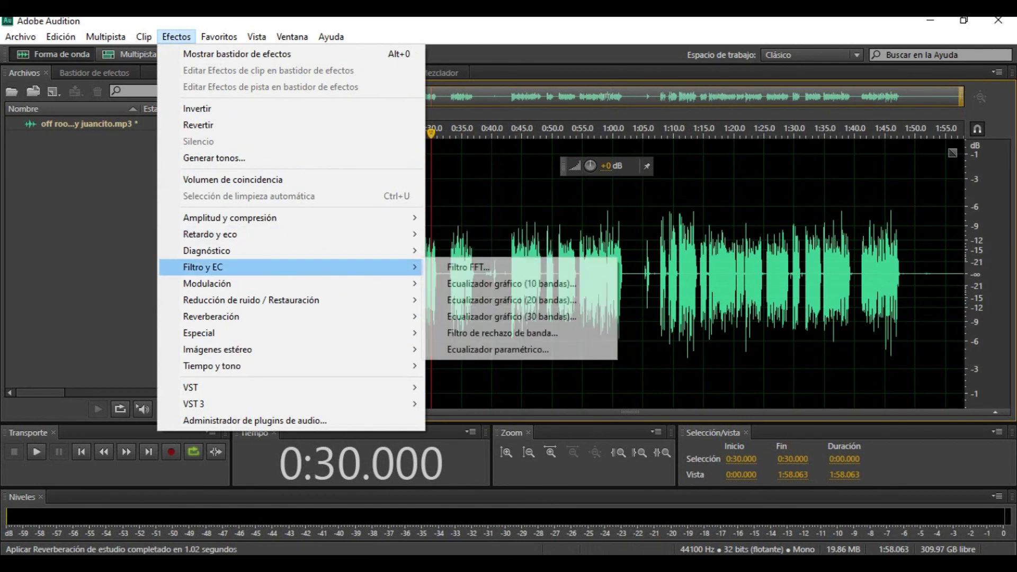
pyautogui.moveTo(265, 283)
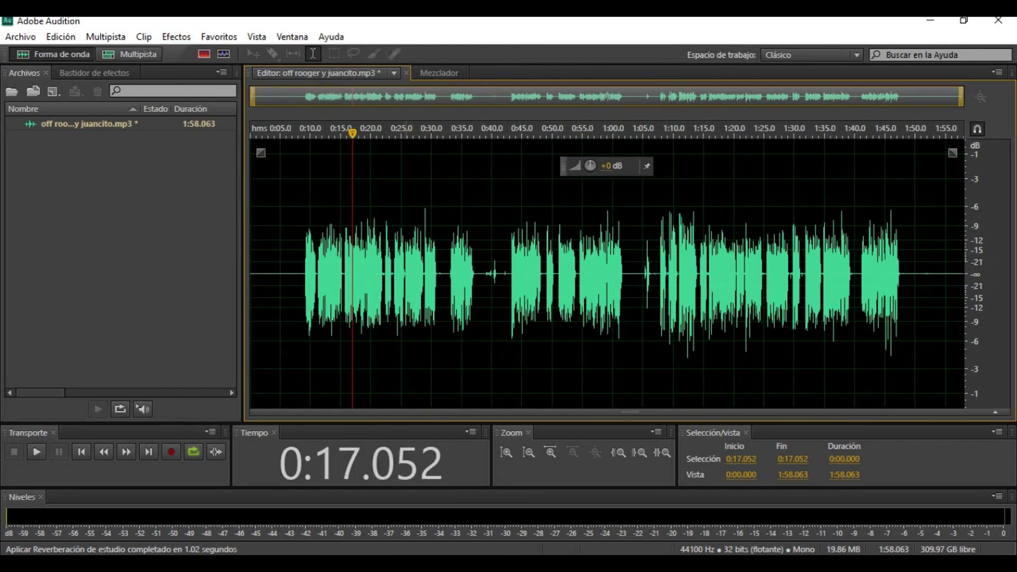
pyautogui.click(544, 274)
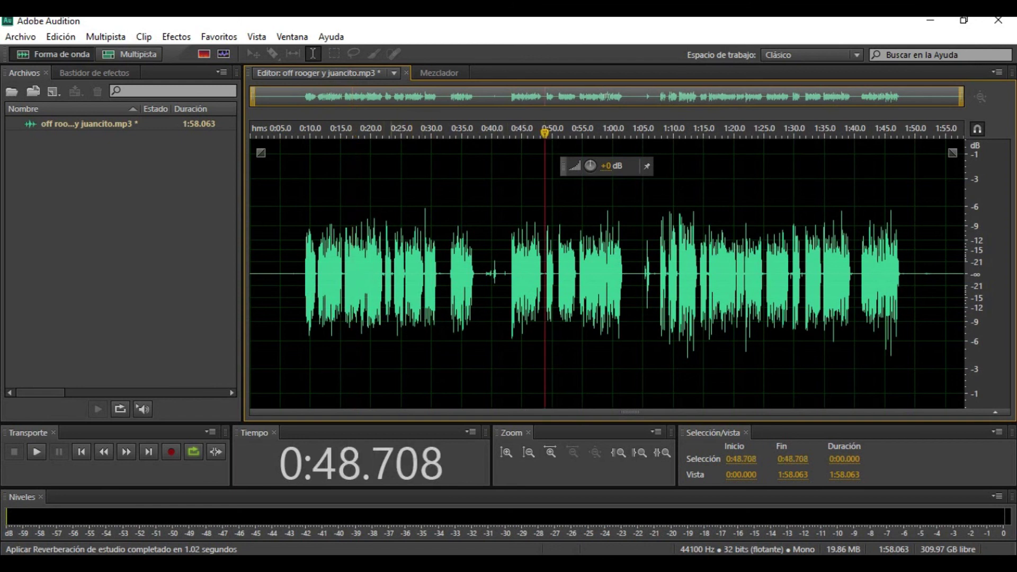
pyautogui.click(279, 273)
# Normalize the whole recording to 94.9% and clear the waveform selection.
pyautogui.click(176, 37)
pyautogui.moveTo(291, 217)
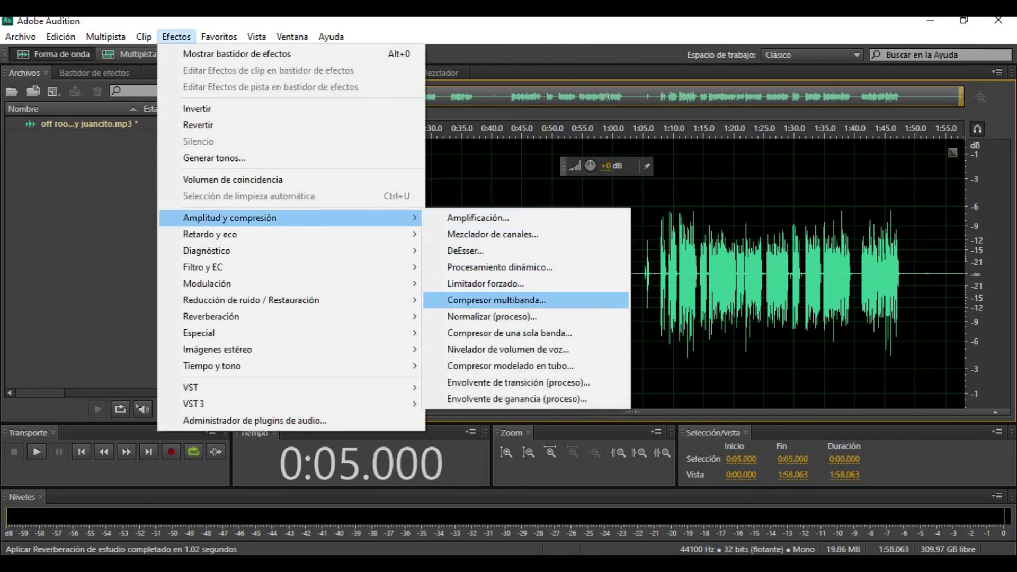
pyautogui.click(492, 316)
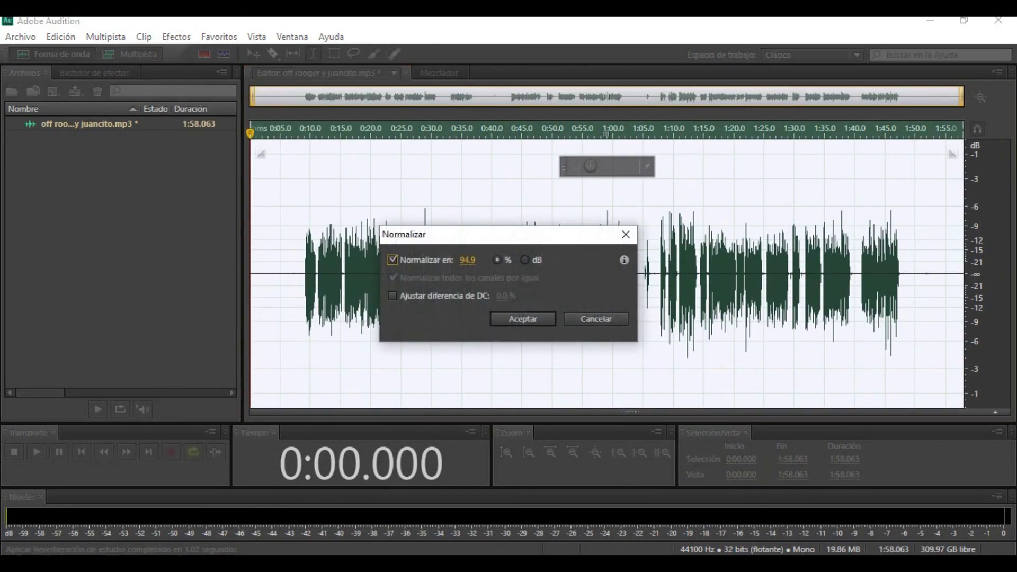
pyautogui.press('Tab')
pyautogui.click(523, 319)
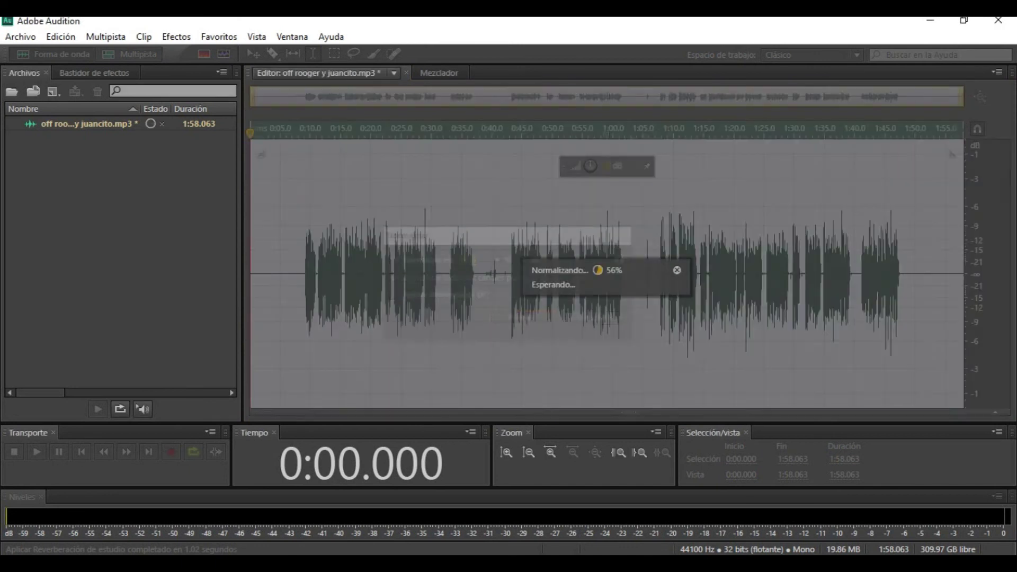
pyautogui.click(635, 265)
pyautogui.click(824, 265)
pyautogui.click(613, 265)
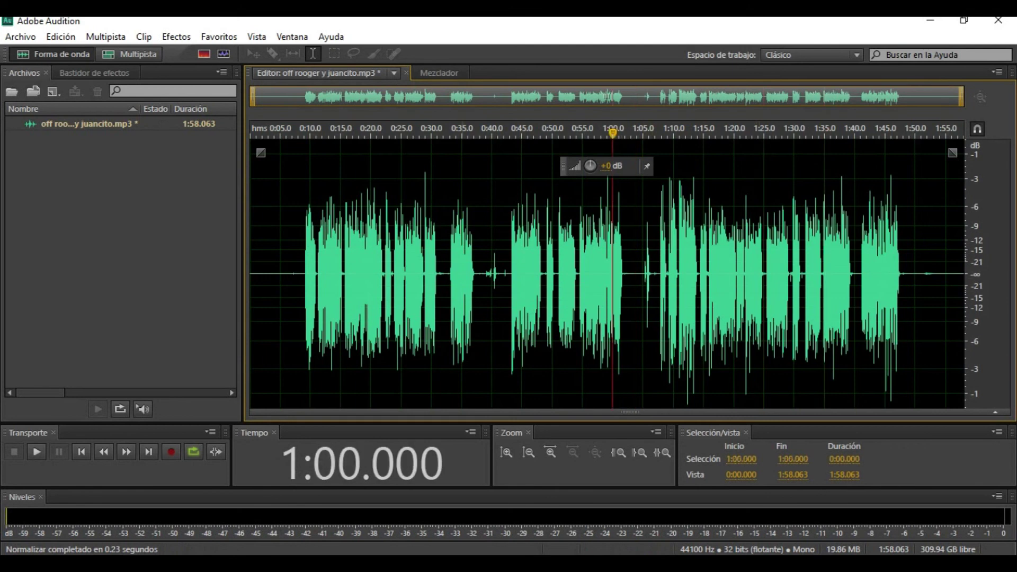
pyautogui.click(461, 265)
pyautogui.scroll(3, 459, 265)
pyautogui.click(756, 264)
pyautogui.scroll(-3, 756, 265)
pyautogui.click(727, 265)
pyautogui.click(878, 264)
pyautogui.click(900, 265)
pyautogui.click(577, 265)
pyautogui.moveTo(643, 265); pyautogui.dragTo(293, 265)
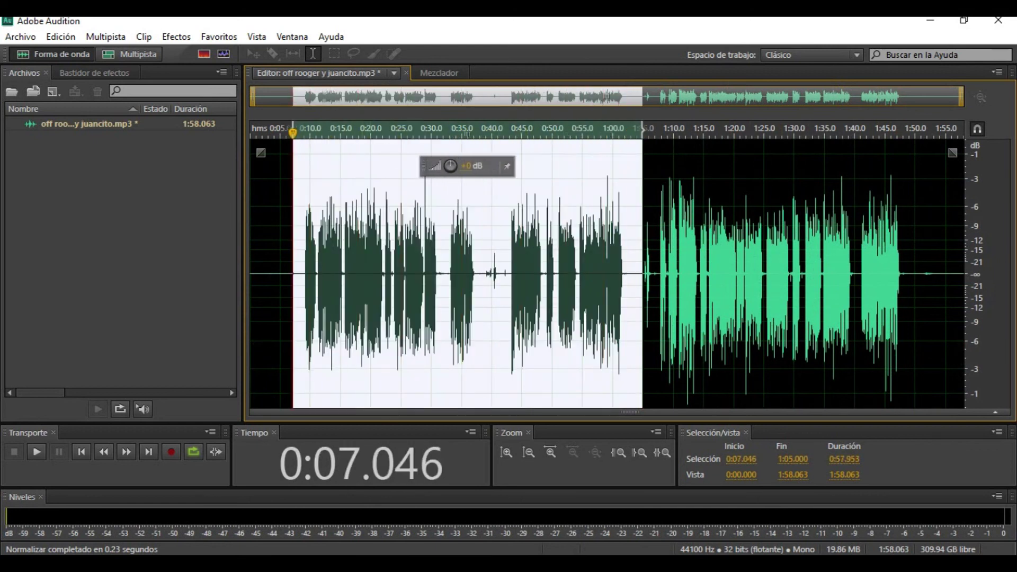
pyautogui.click(819, 265)
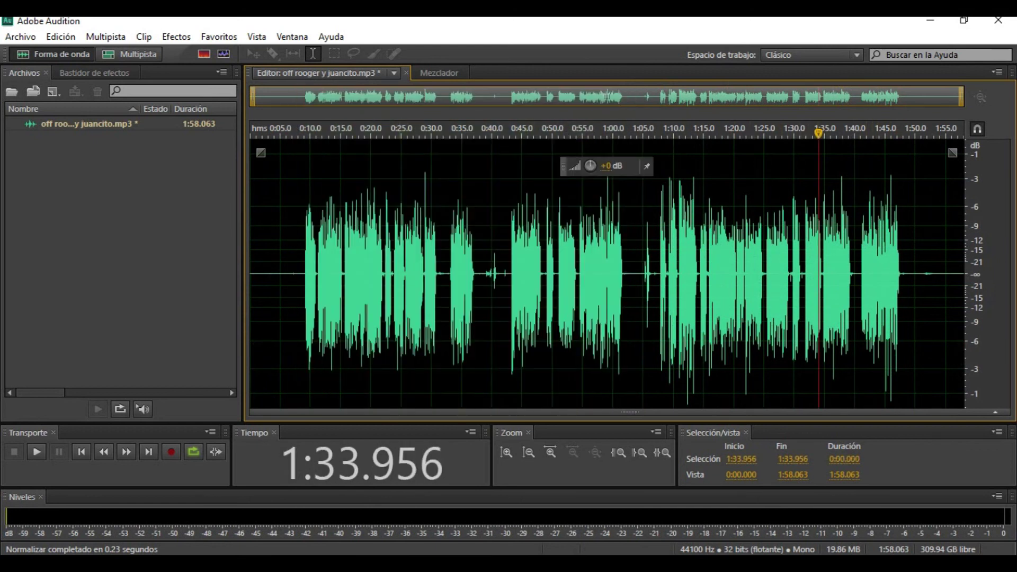
# Save the normalized recording over the same MP3 file, accepting the compressed format.
pyautogui.click(401, 265)
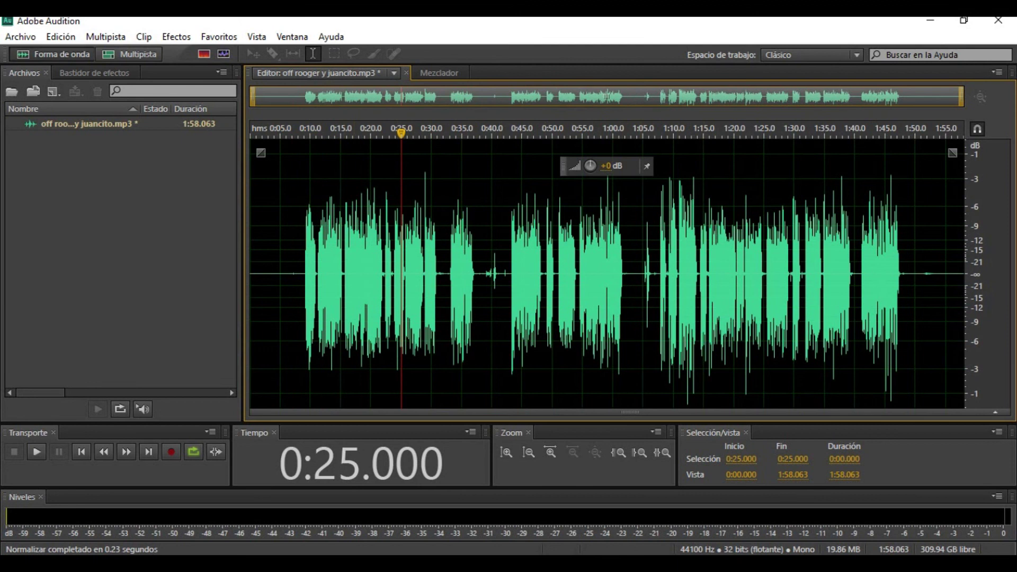
pyautogui.click(20, 37)
pyautogui.click(43, 218)
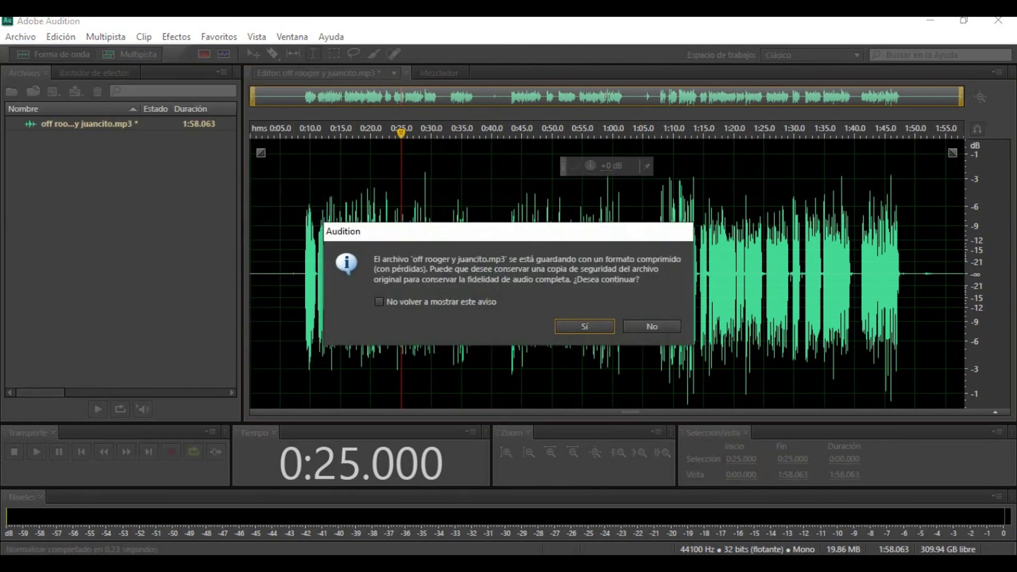
pyautogui.click(585, 326)
pyautogui.click(741, 265)
pyautogui.scroll(3, 741, 264)
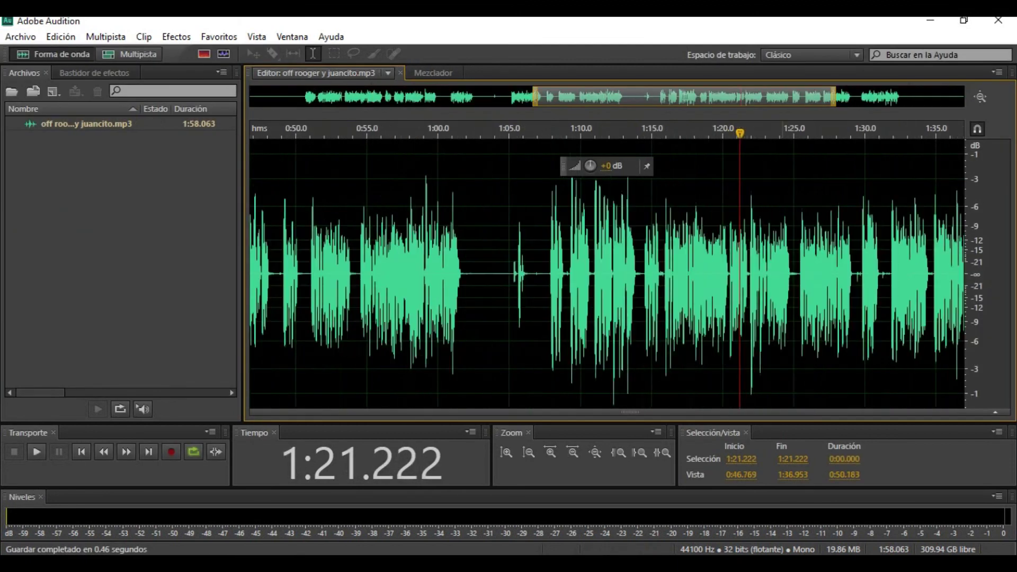
pyautogui.moveTo(806, 265); pyautogui.dragTo(321, 265)
pyautogui.scroll(-5, 382, 265)
pyautogui.click(422, 265)
pyautogui.scroll(-1, 606, 273)
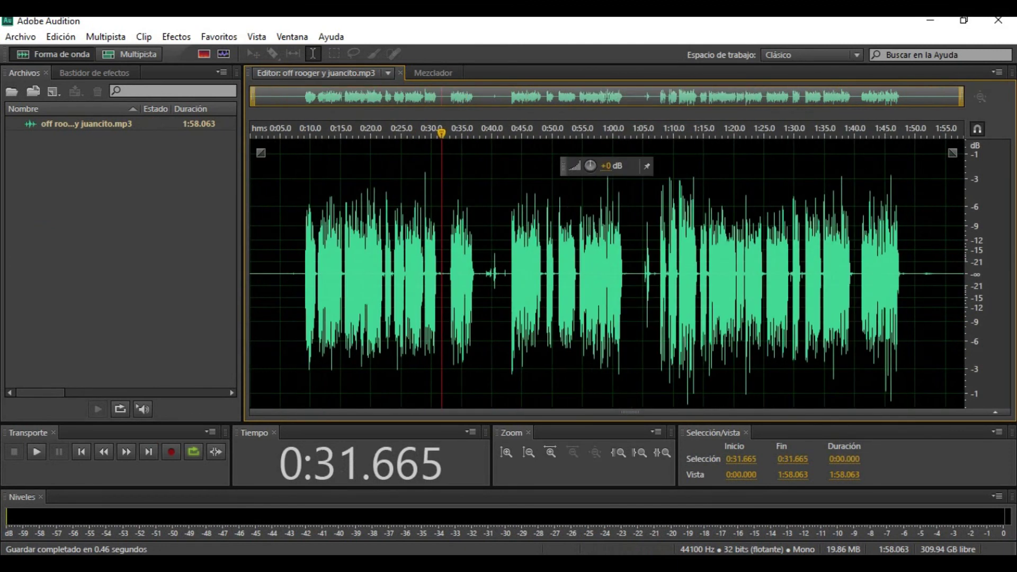
pyautogui.moveTo(388, 133); pyautogui.dragTo(854, 132)
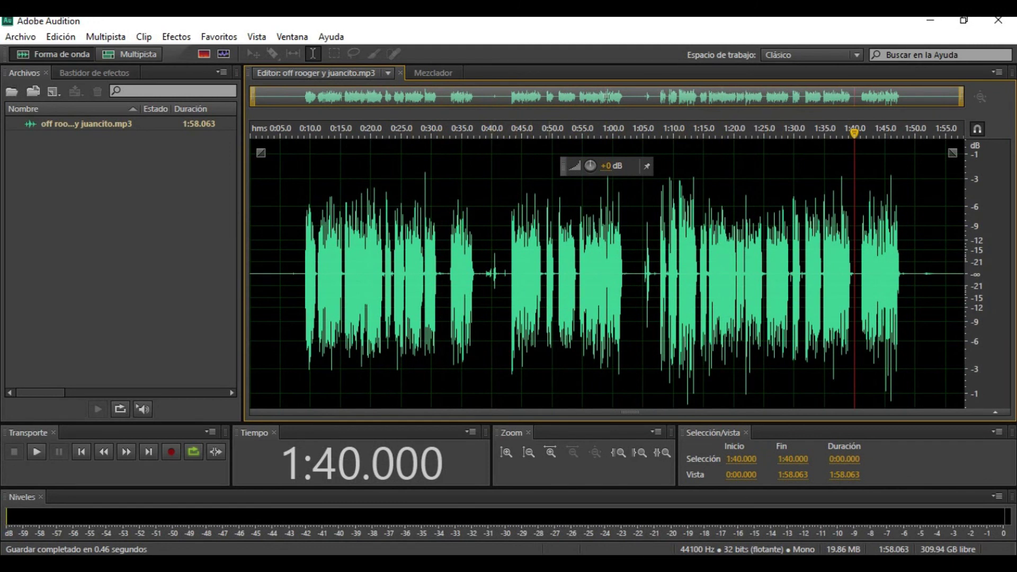
pyautogui.scroll(2, 630, 274)
pyautogui.moveTo(629, 274); pyautogui.dragTo(250, 274)
pyautogui.scroll(-2, 250, 274)
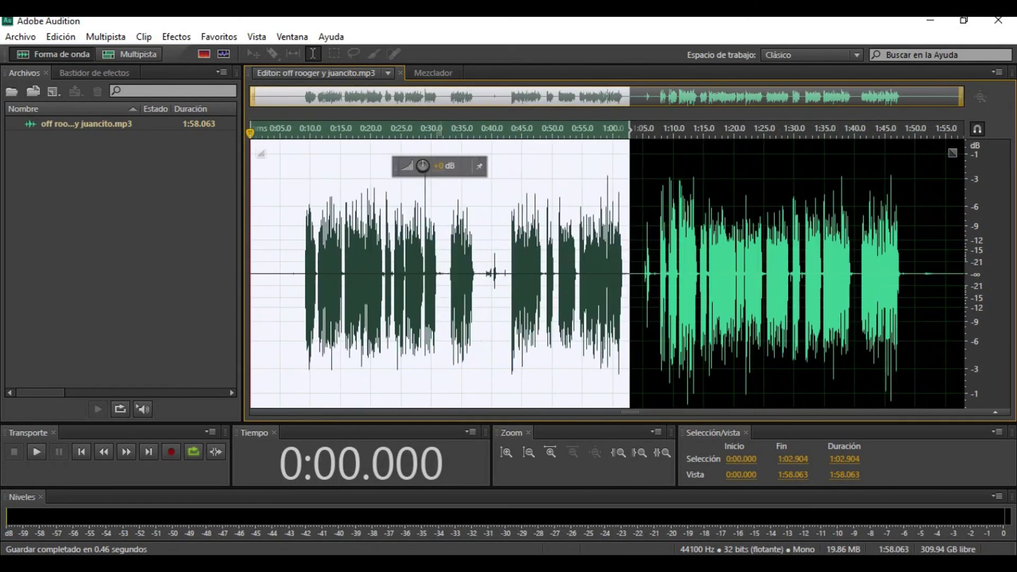
pyautogui.click(536, 273)
pyautogui.scroll(2, 386, 274)
pyautogui.scroll(-2, 386, 274)
pyautogui.click(681, 273)
pyautogui.click(787, 274)
pyautogui.click(443, 274)
pyautogui.click(352, 274)
pyautogui.click(682, 273)
pyautogui.click(840, 274)
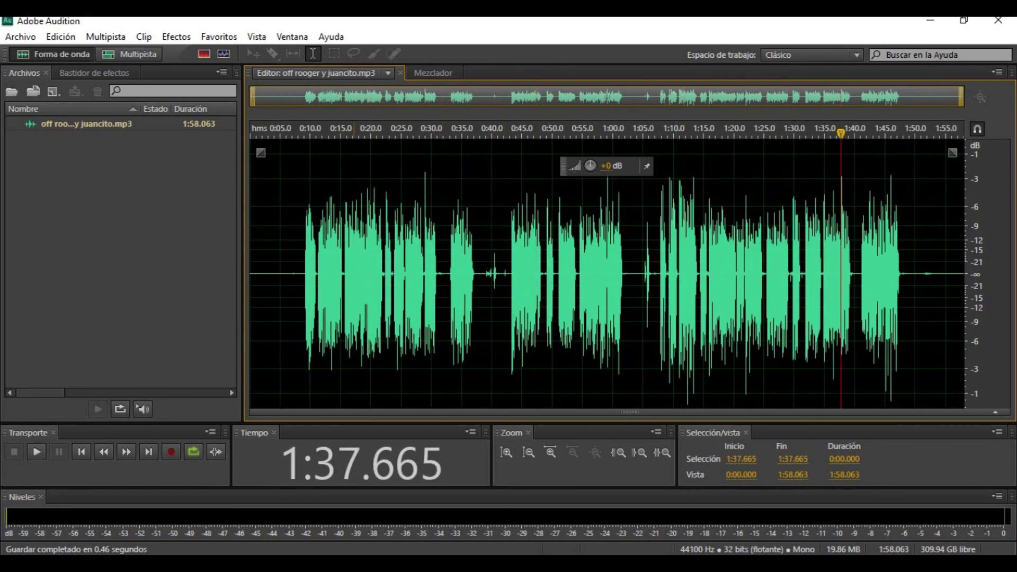
pyautogui.click(461, 274)
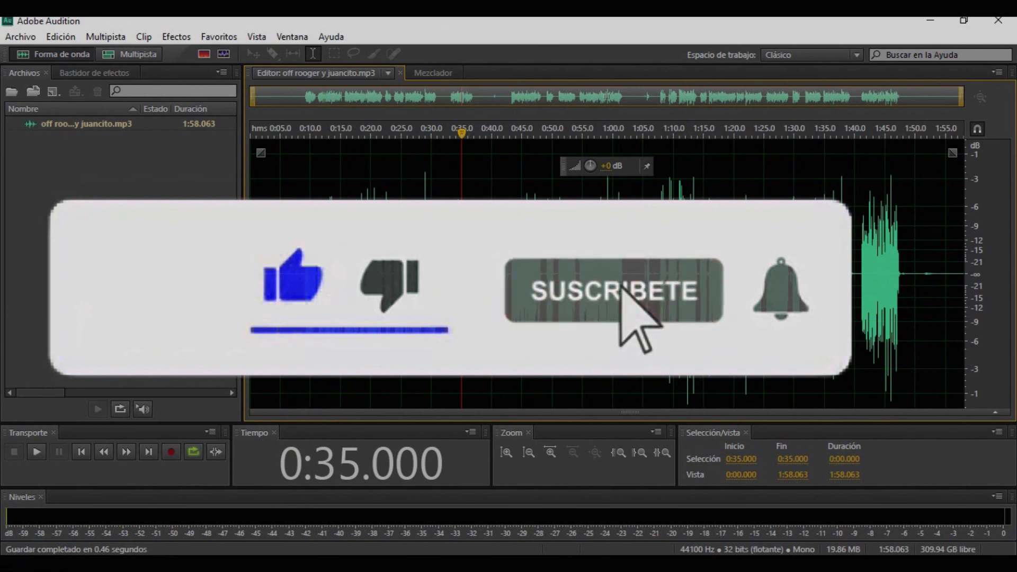
pyautogui.click(568, 509)
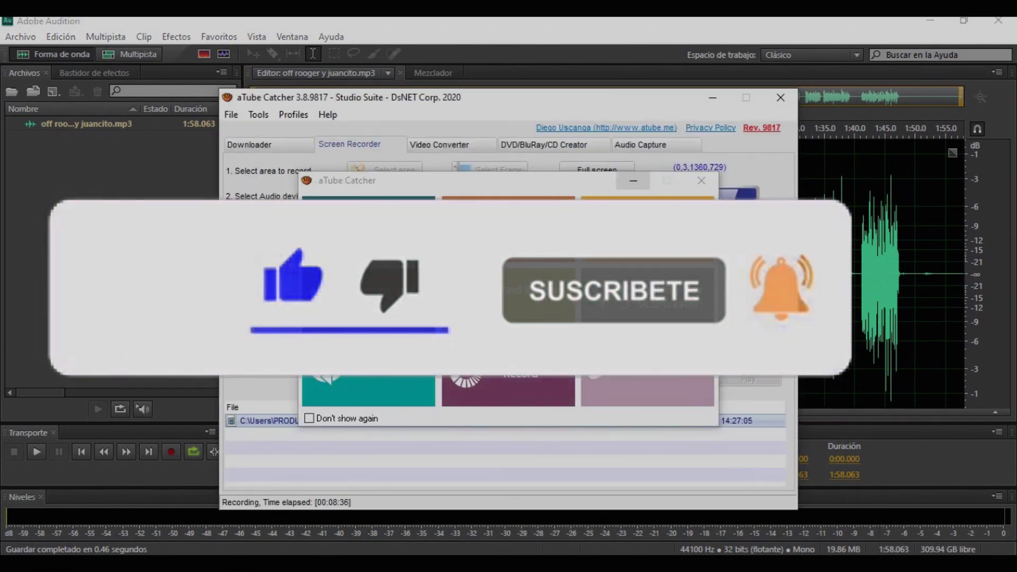